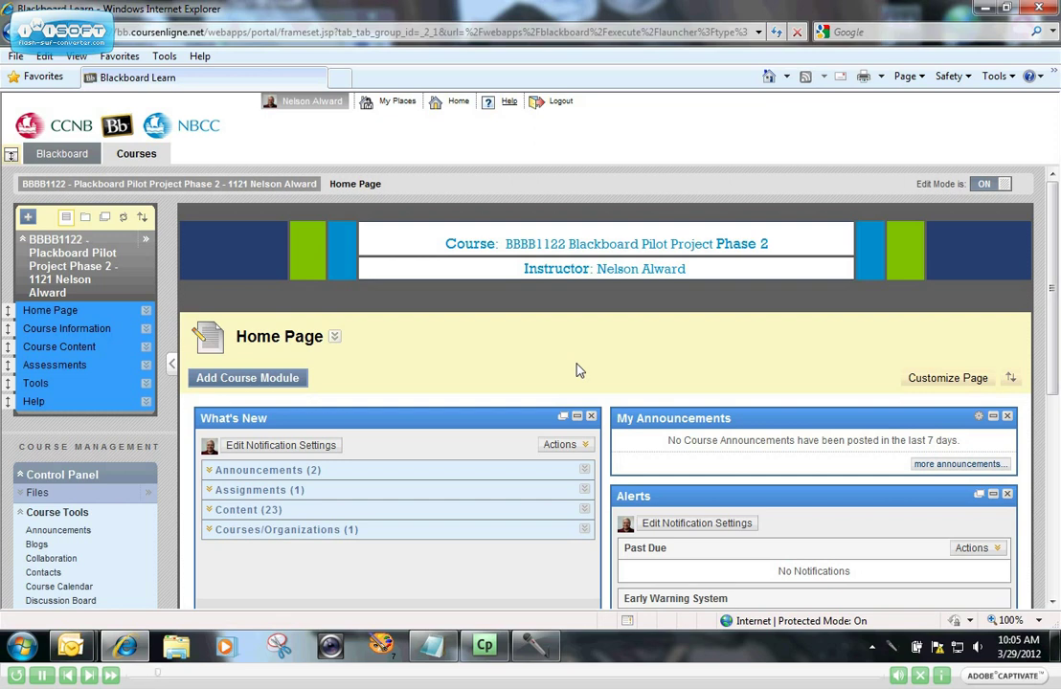
Step: Open the Rock and Roll Music test for editing from Tests, Surveys, and Pools
{"action": "left_click_drag", "start_coordinate": [1053, 287], "coordinate": [817, 418]}
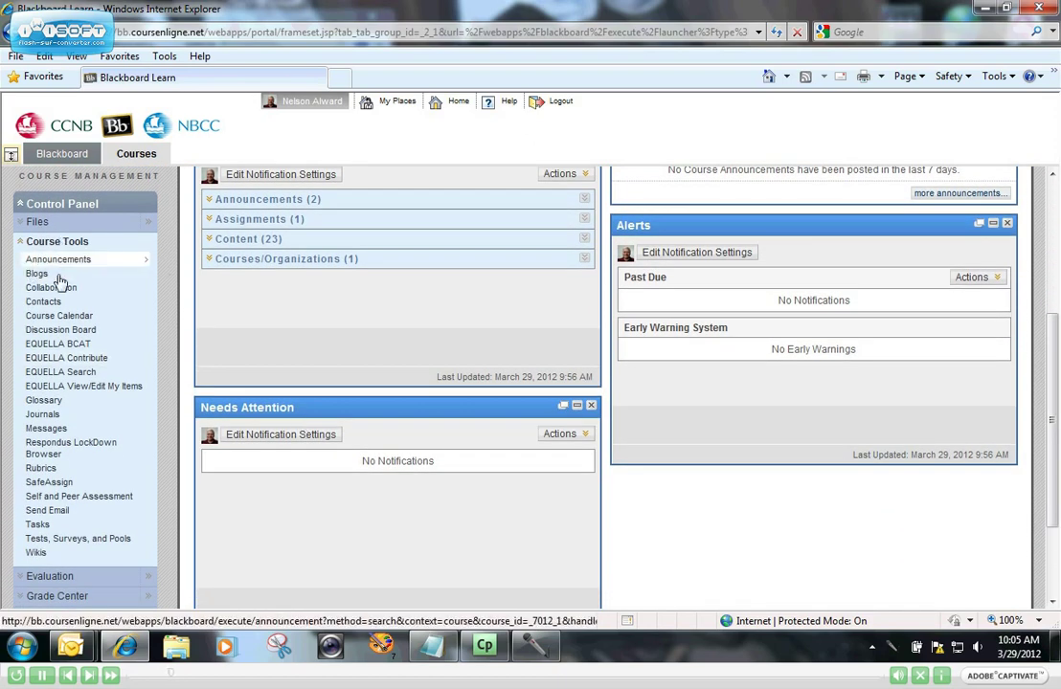
{"action": "left_click", "coordinate": [73, 539]}
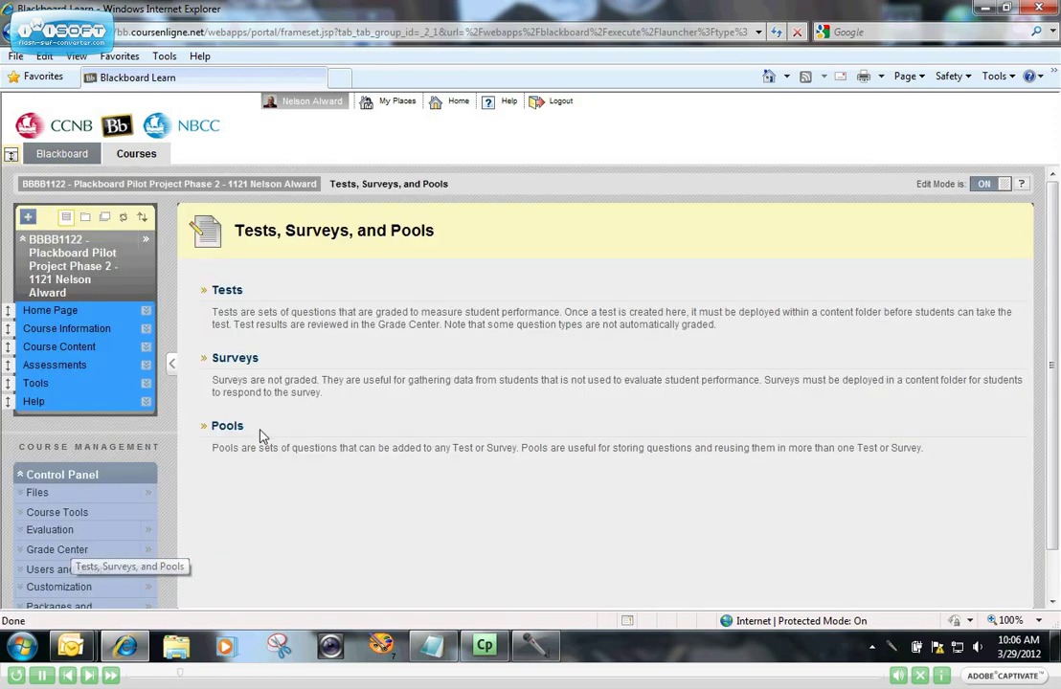
{"action": "left_click", "coordinate": [227, 291]}
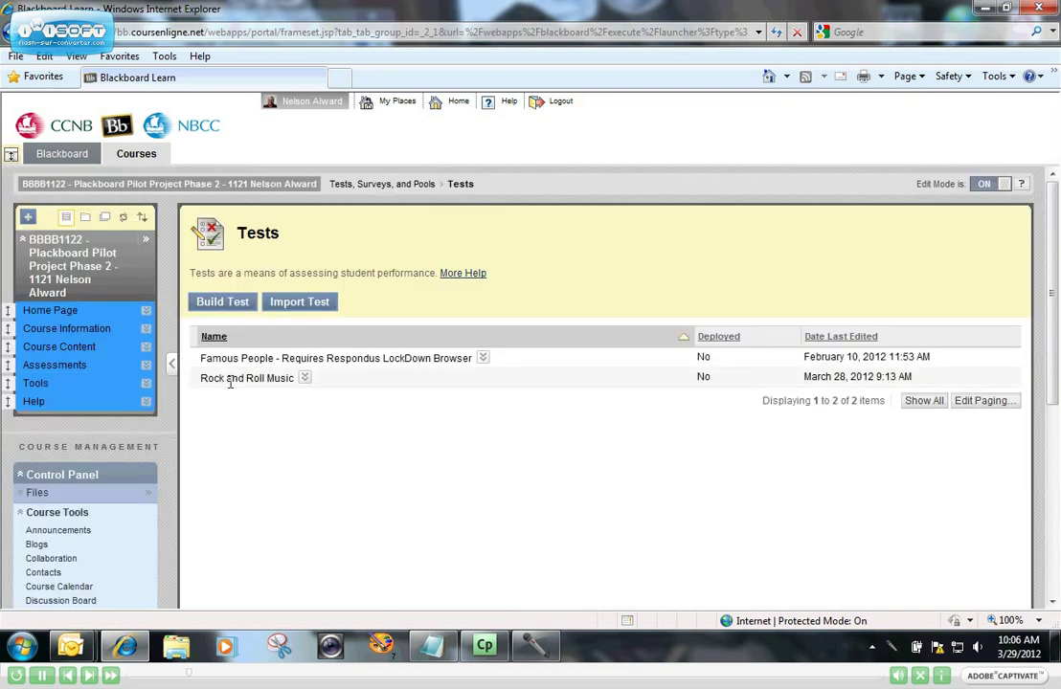
{"action": "left_click", "coordinate": [305, 378]}
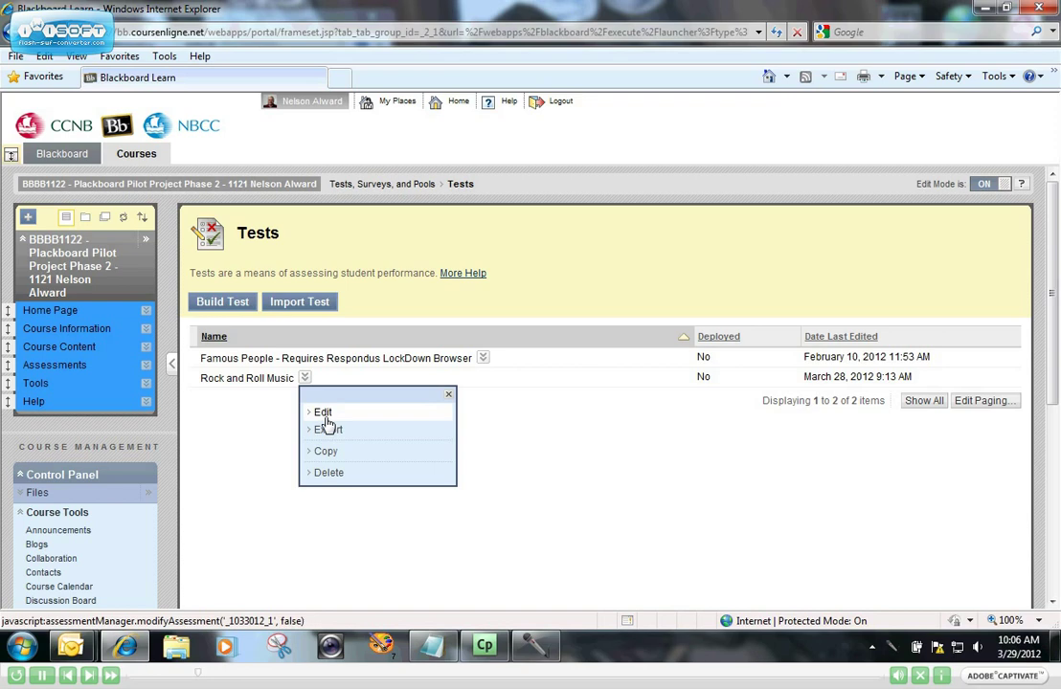
{"action": "left_click", "coordinate": [327, 417]}
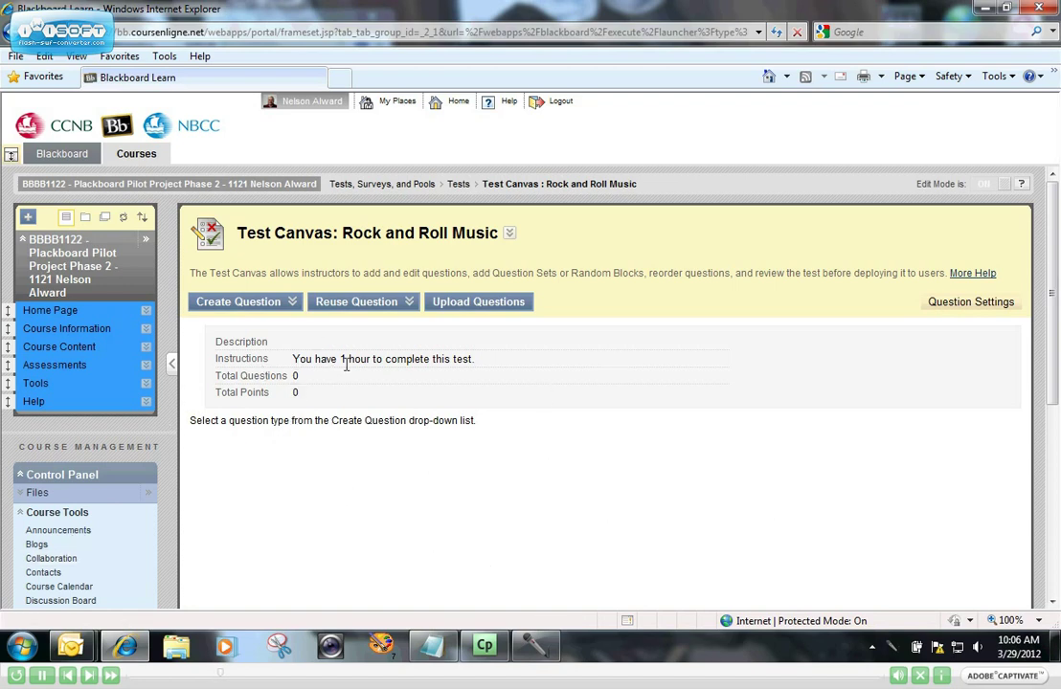
Step: Change the default question point value from 10 to 1 in Question Settings and submit
{"action": "left_click", "coordinate": [977, 308]}
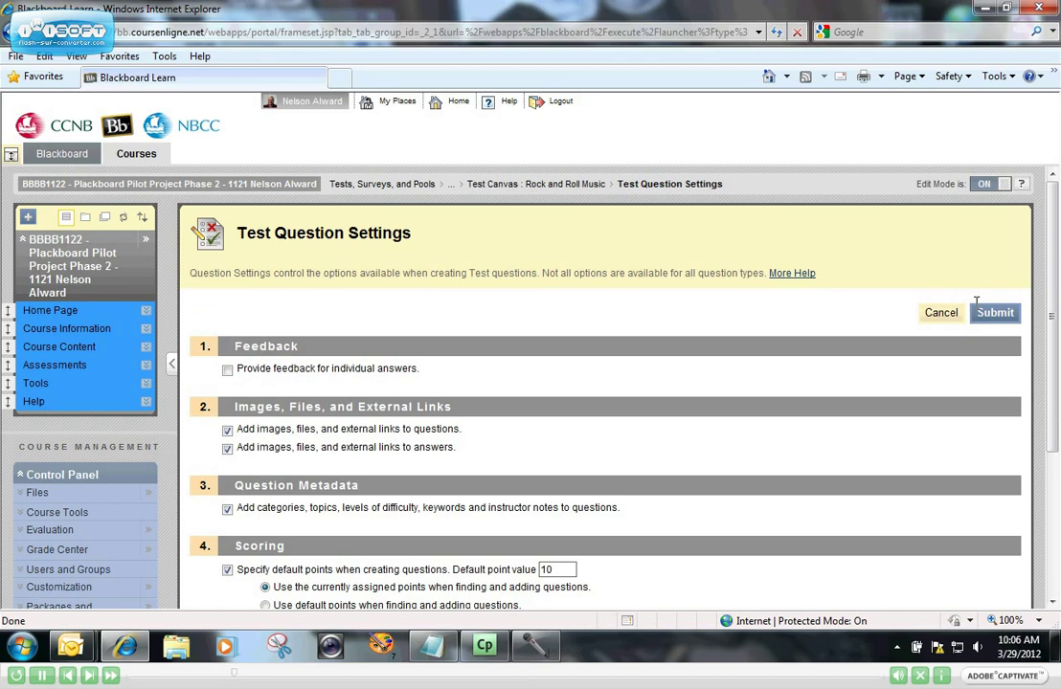
{"action": "left_click_drag", "start_coordinate": [1052, 271], "coordinate": [1057, 327]}
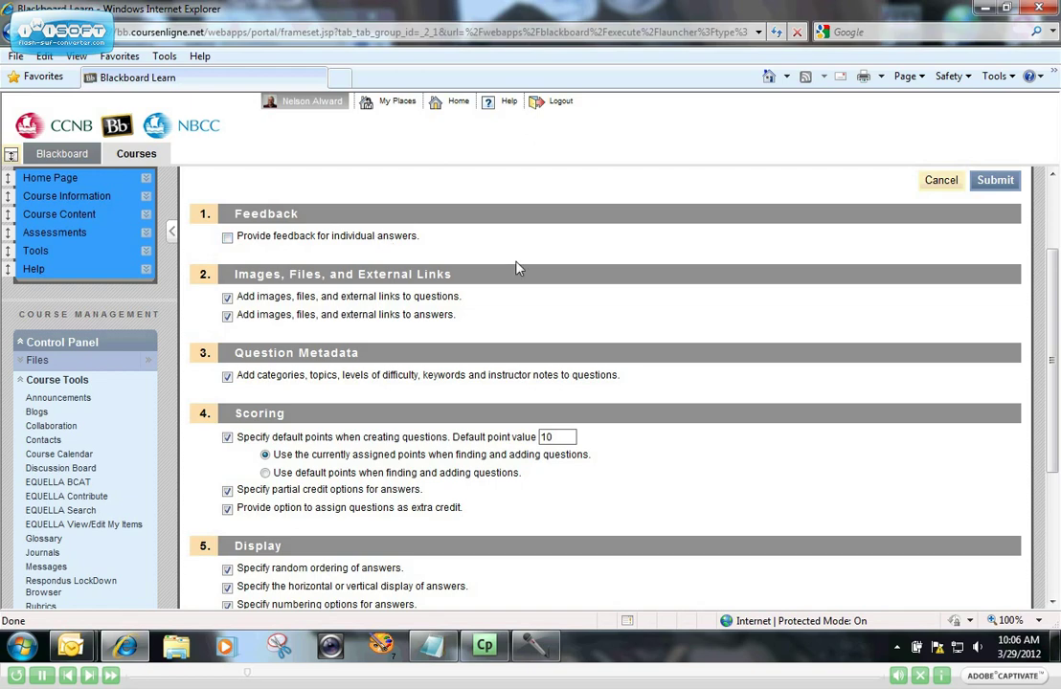
{"action": "left_click_drag", "start_coordinate": [1055, 326], "coordinate": [1058, 352]}
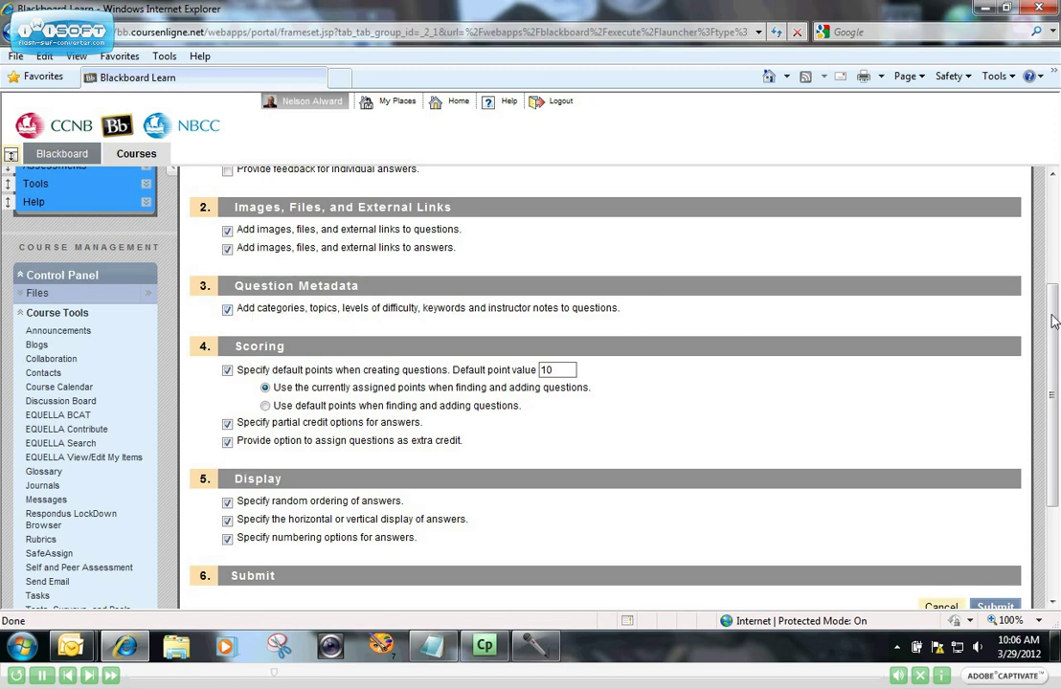
{"action": "left_click_drag", "start_coordinate": [1053, 321], "coordinate": [1057, 366]}
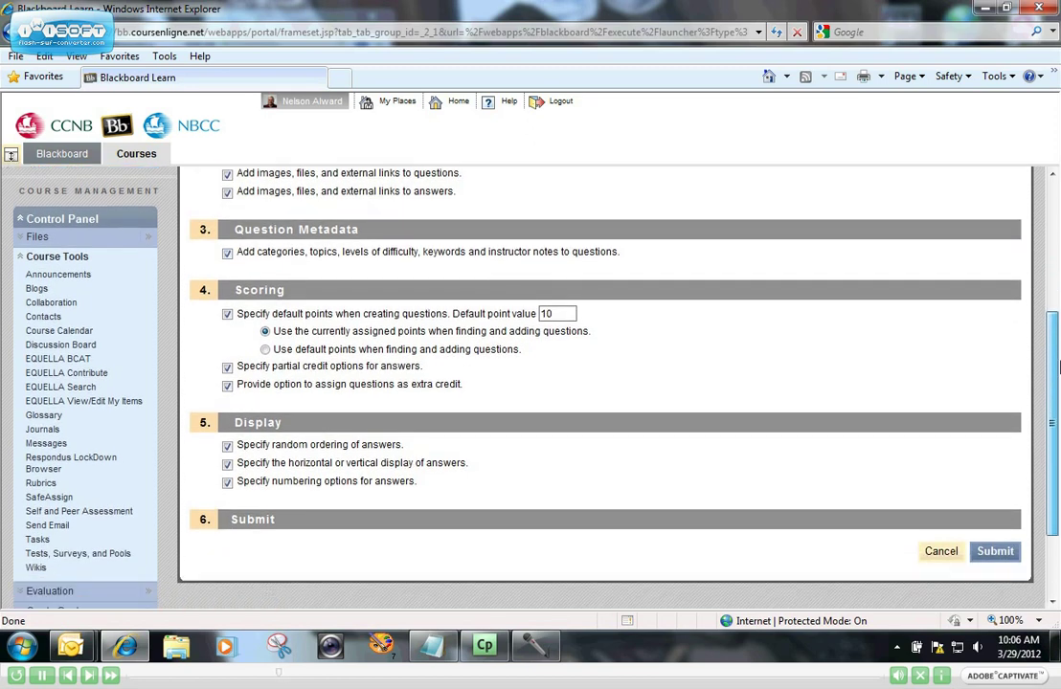
{"action": "scroll", "coordinate": [466, 302], "scroll_direction": "down", "scroll_amount": 2}
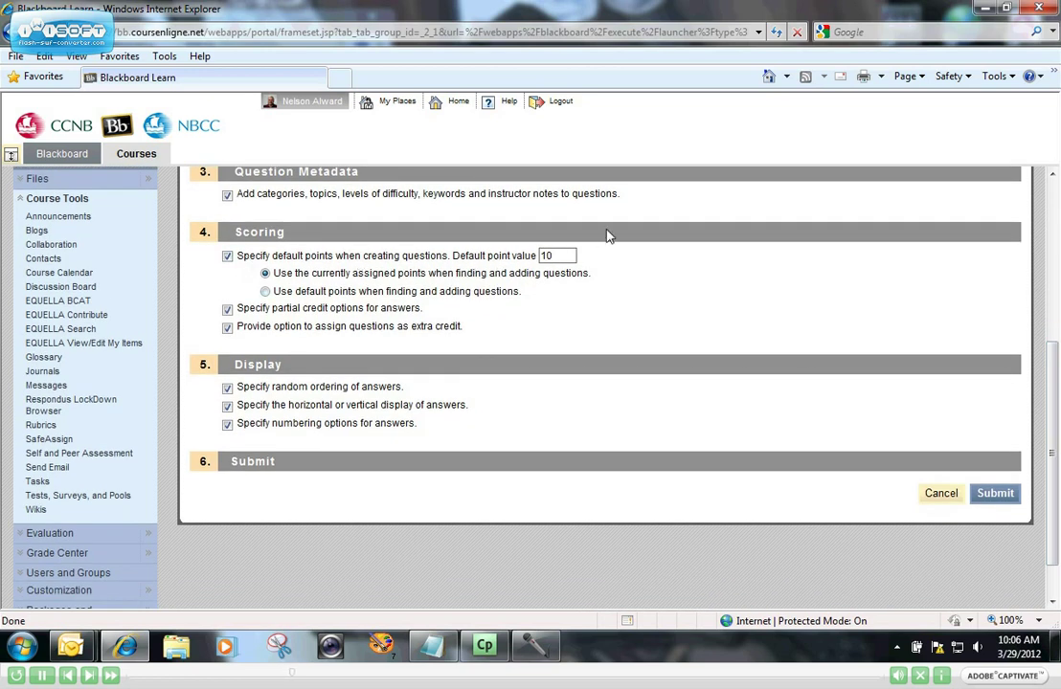
{"action": "key", "text": "BackSpace"}
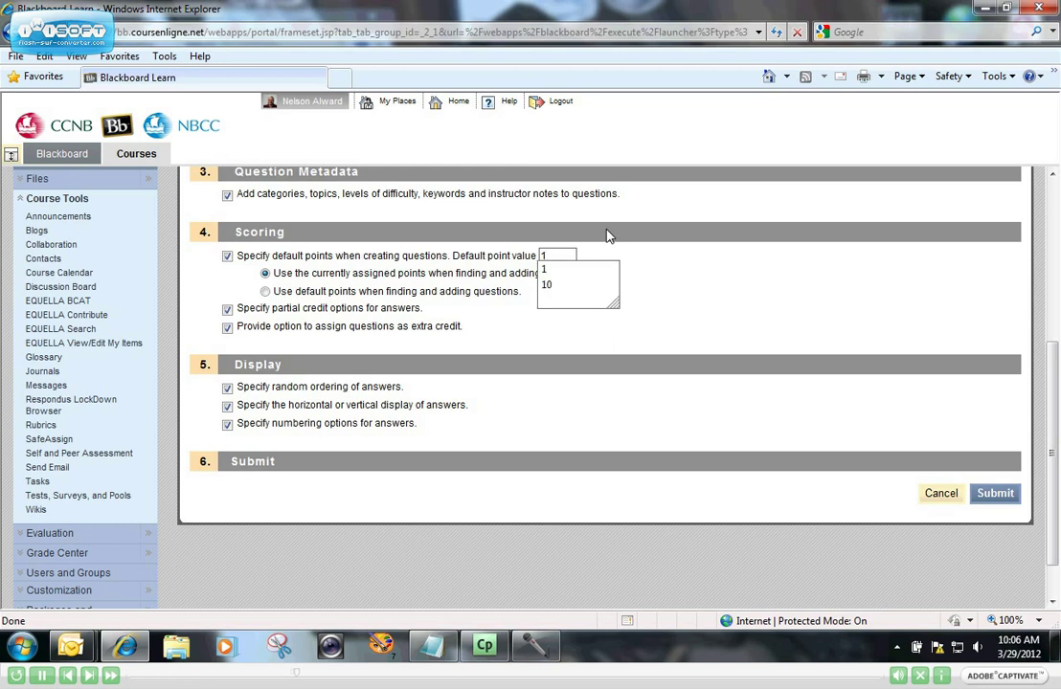
{"action": "left_click", "coordinate": [682, 278]}
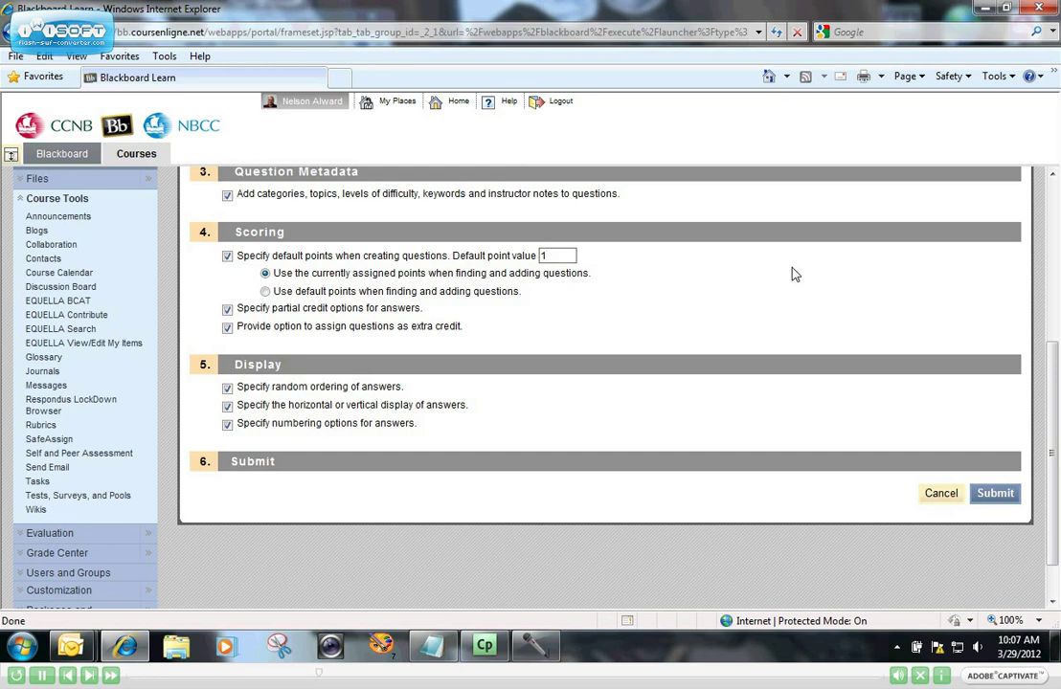
{"action": "left_click", "coordinate": [1000, 498]}
{"action": "left_click", "coordinate": [996, 496]}
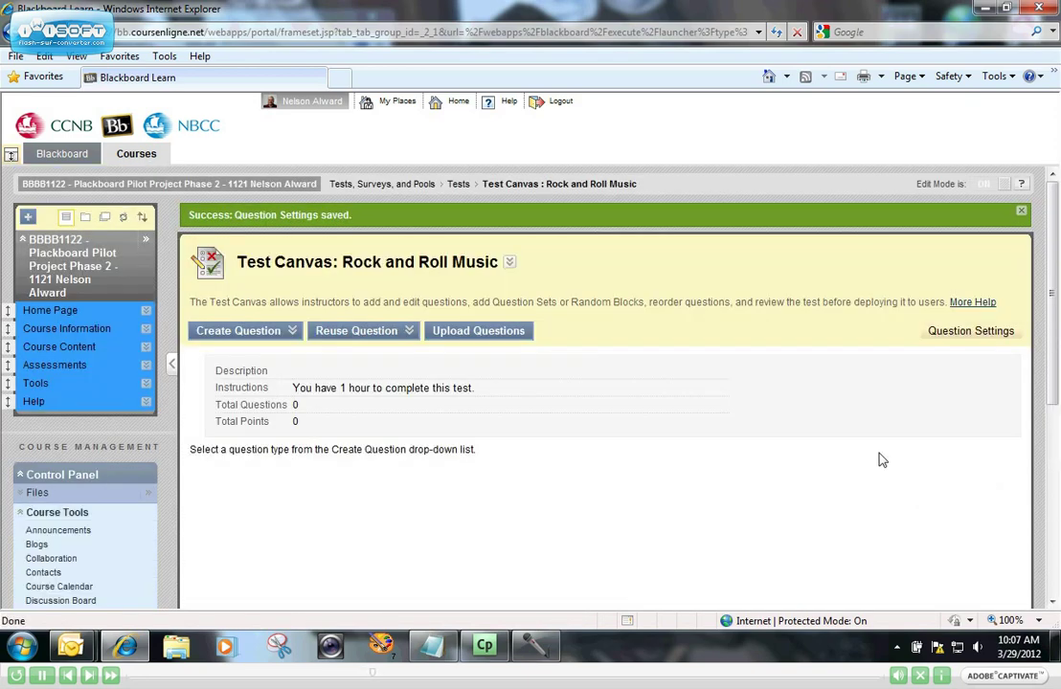
Step: Create a new Multiple Choice question titled 'Twisted Sister'
{"action": "left_click", "coordinate": [285, 332]}
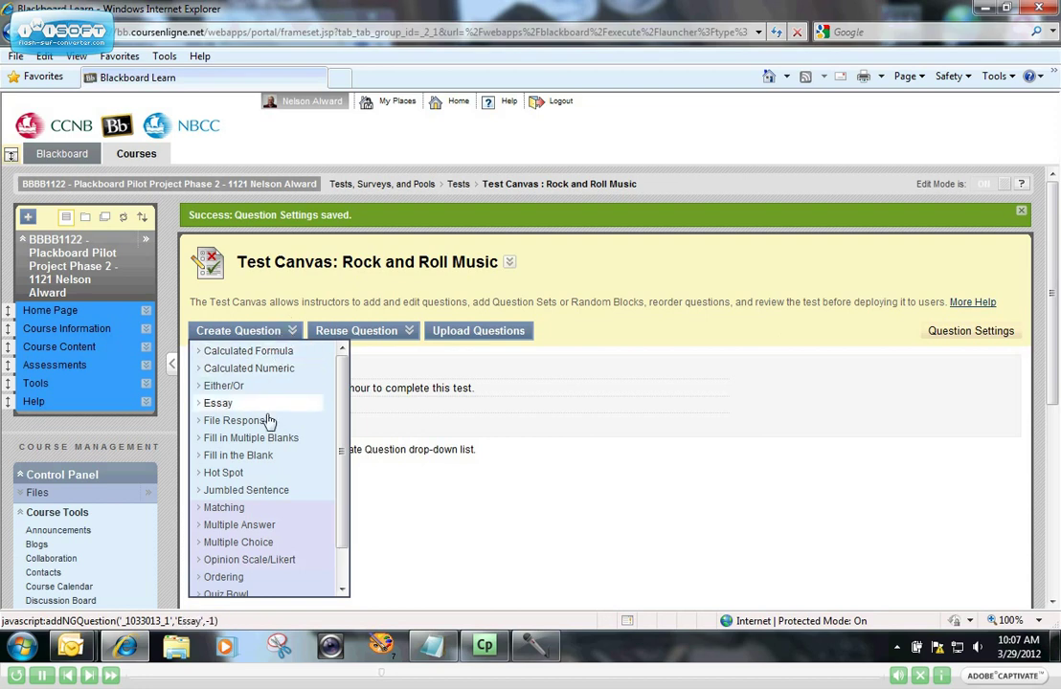
{"action": "left_click", "coordinate": [247, 543]}
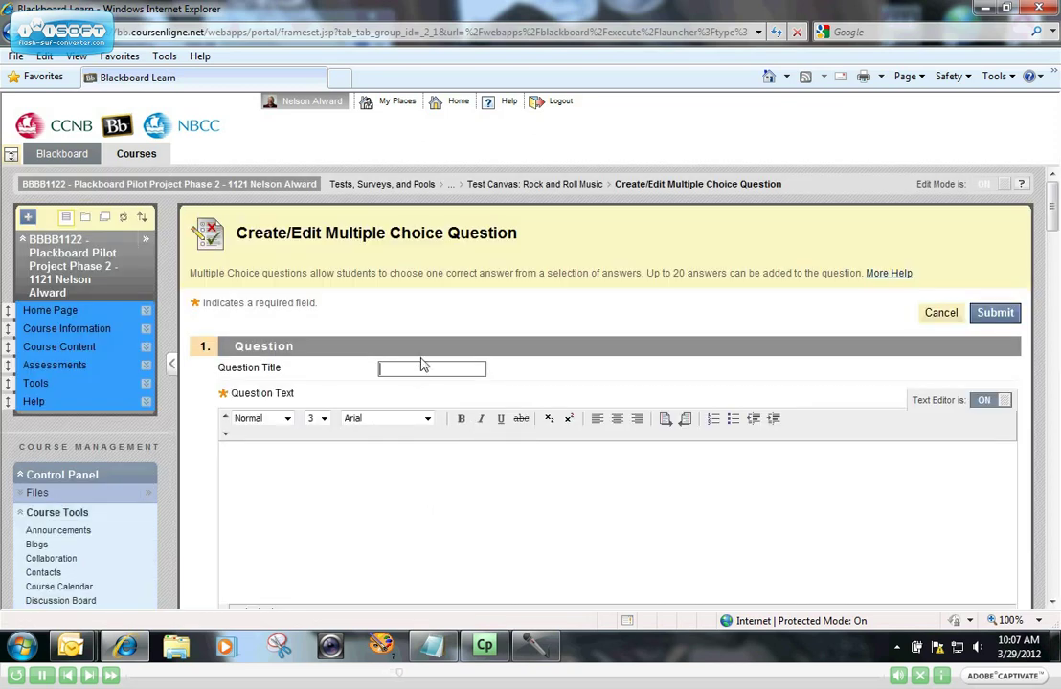
{"action": "type", "text": "T"}
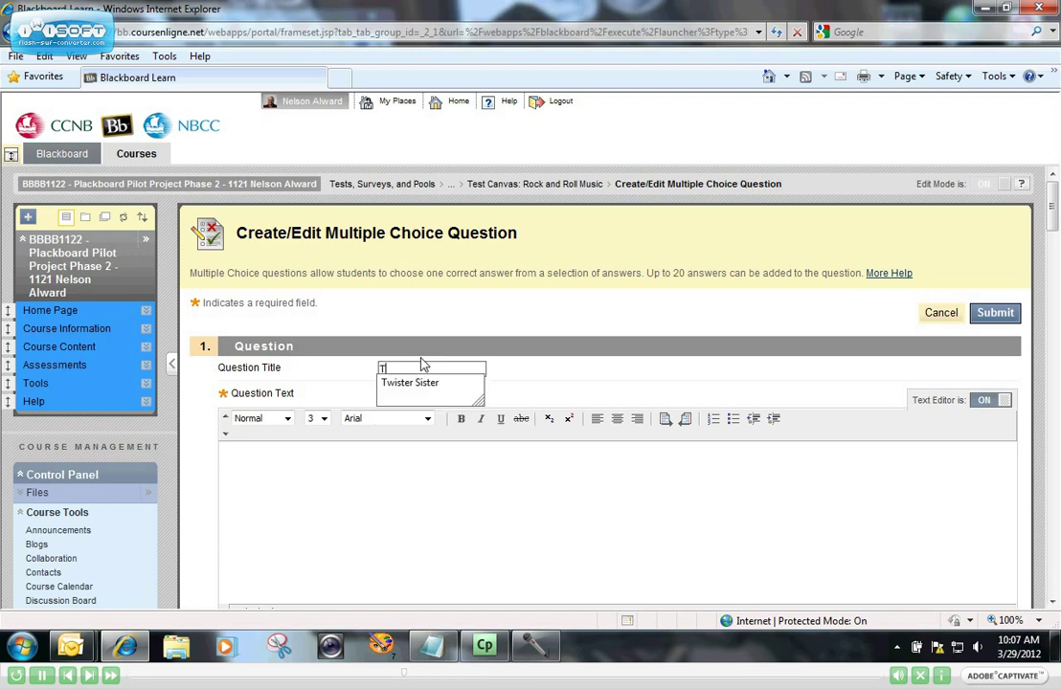
{"action": "type", "text": "wisted Sister"}
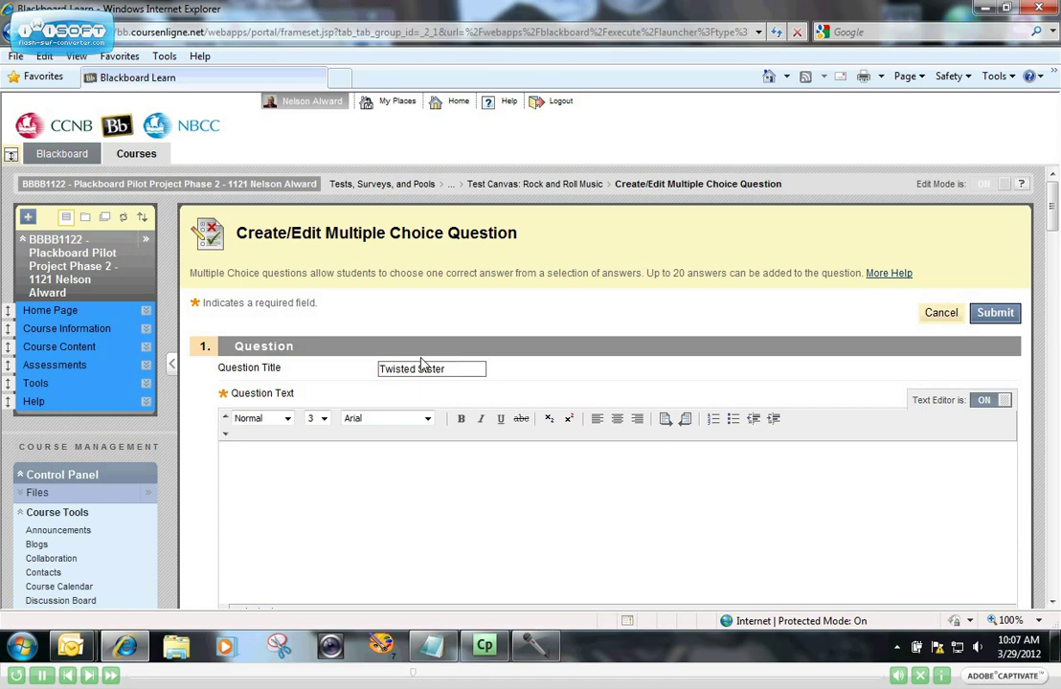
{"action": "left_click", "coordinate": [244, 467]}
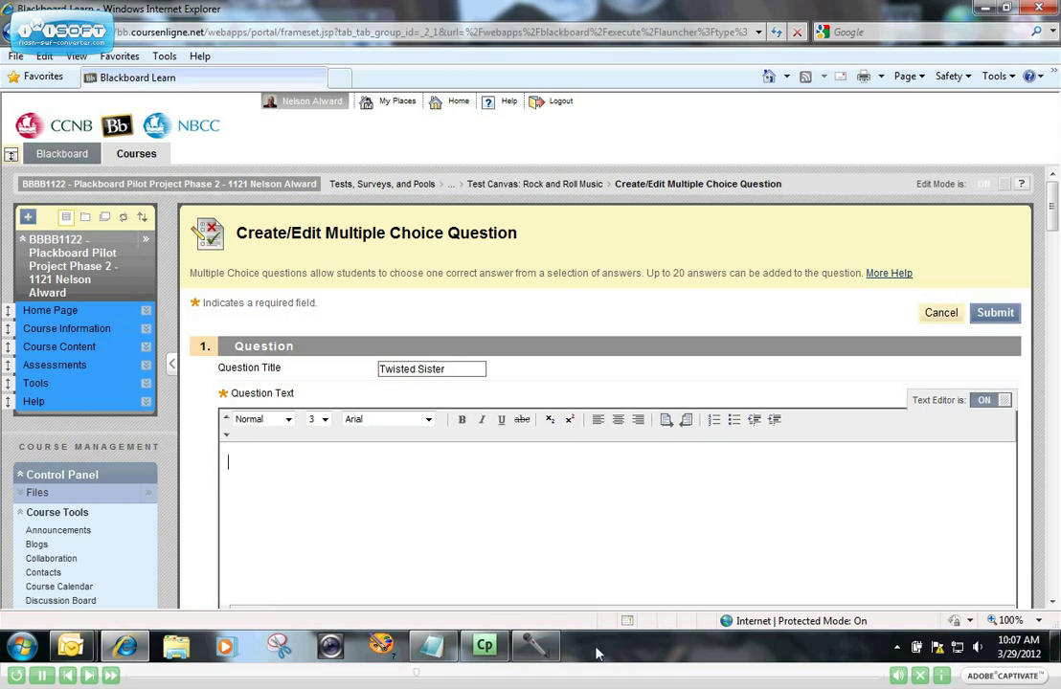
Step: Copy the first question's sentence from the Rock and Roll questions notes in Notepad
{"action": "left_click", "coordinate": [432, 647]}
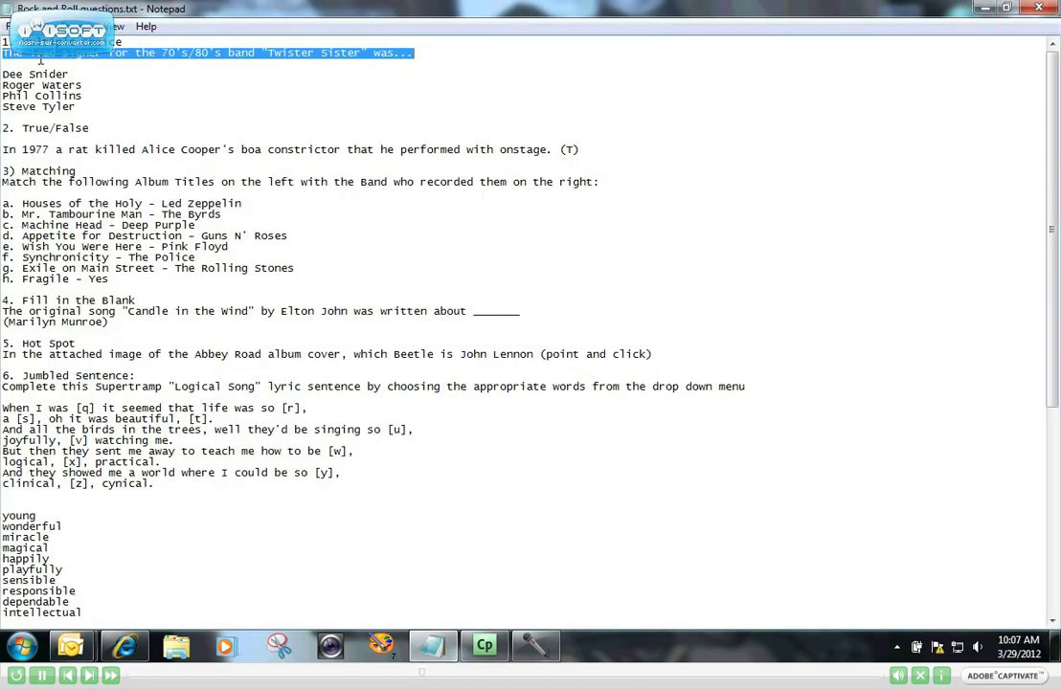
{"action": "right_click", "coordinate": [40, 60]}
{"action": "left_click", "coordinate": [76, 107]}
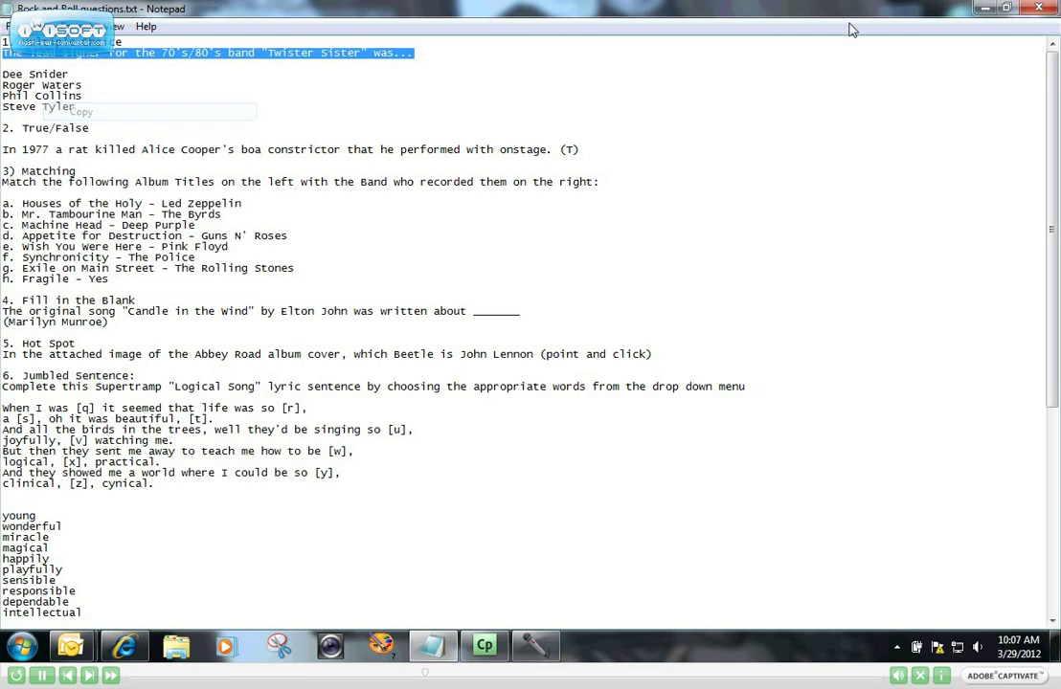
{"action": "left_click", "coordinate": [986, 10]}
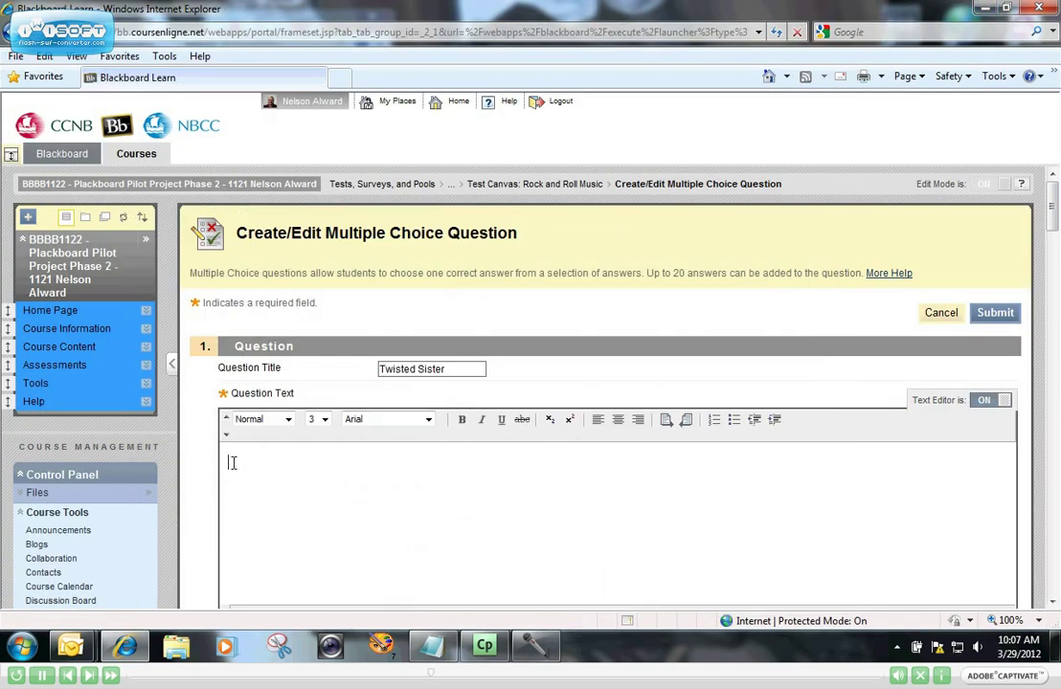
Step: Paste the copied lead-singer sentence into the Question Text editor
{"action": "right_click", "coordinate": [277, 467]}
{"action": "left_click", "coordinate": [308, 536]}
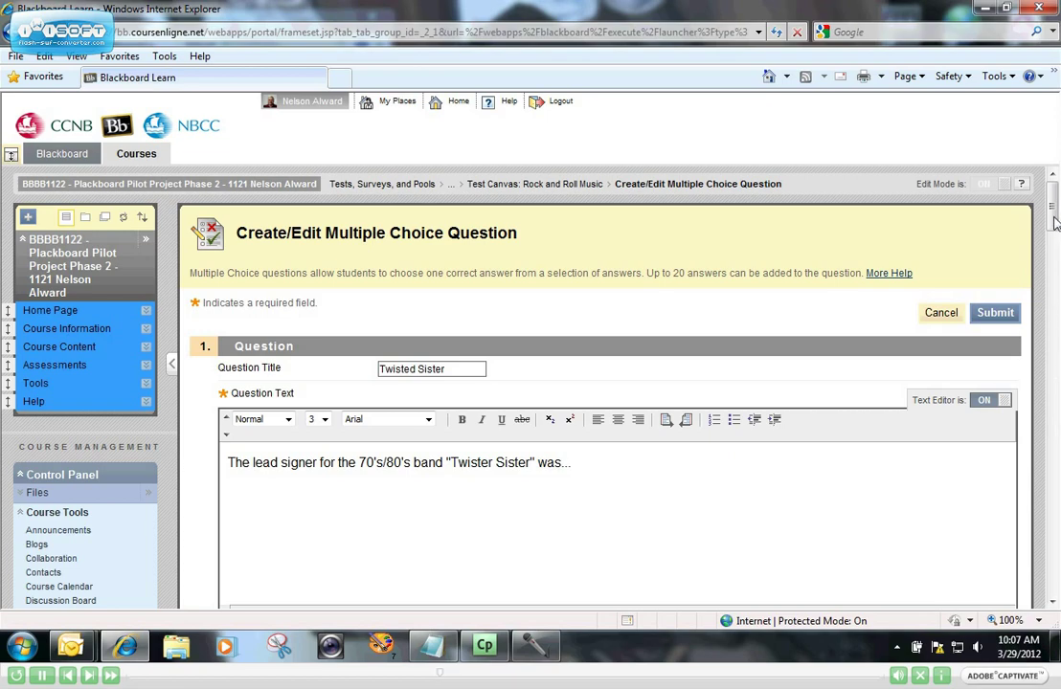
{"action": "left_click_drag", "start_coordinate": [1054, 222], "coordinate": [1056, 261]}
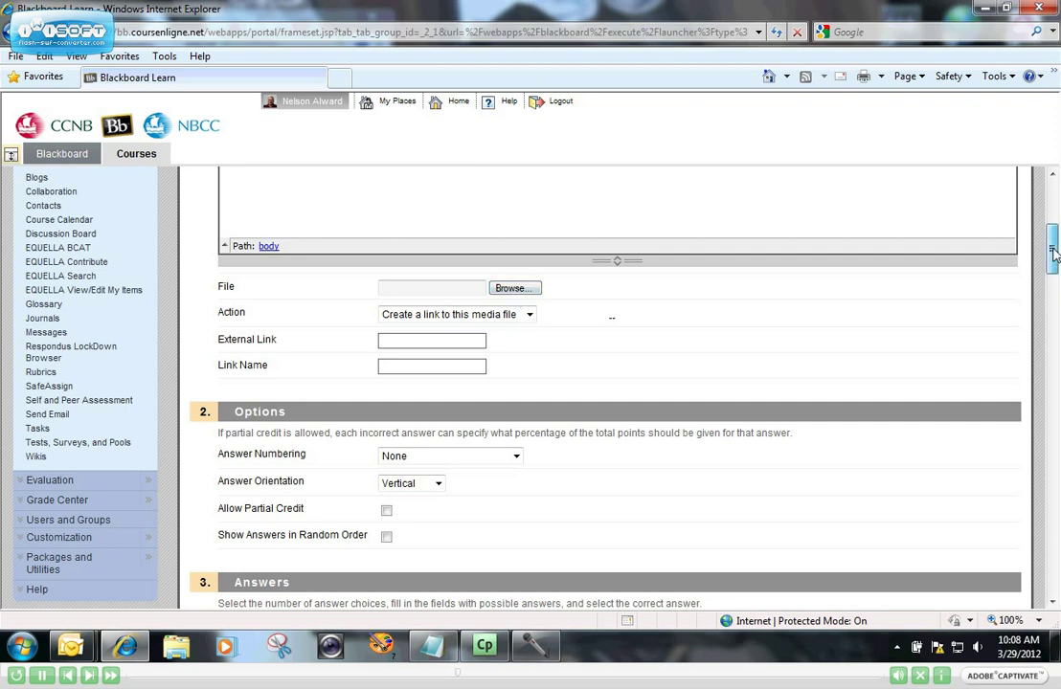
{"action": "left_click_drag", "start_coordinate": [1055, 251], "coordinate": [1054, 274]}
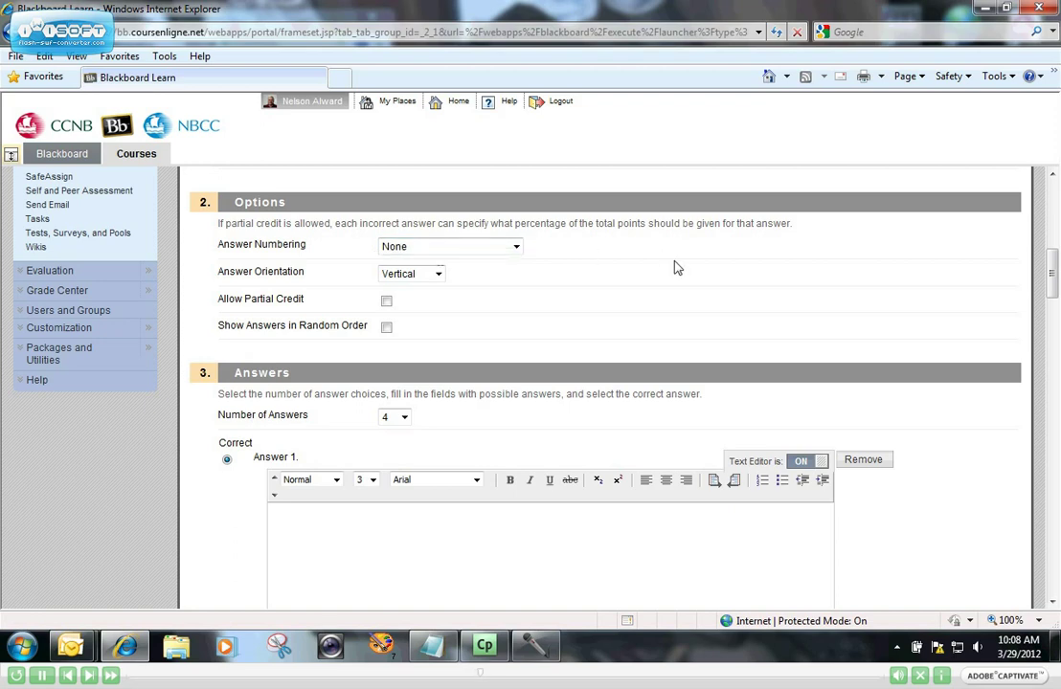
Step: Keep answer numbering at None and orientation Vertical, and enable Show Answers in Random Order
{"action": "left_click", "coordinate": [517, 248]}
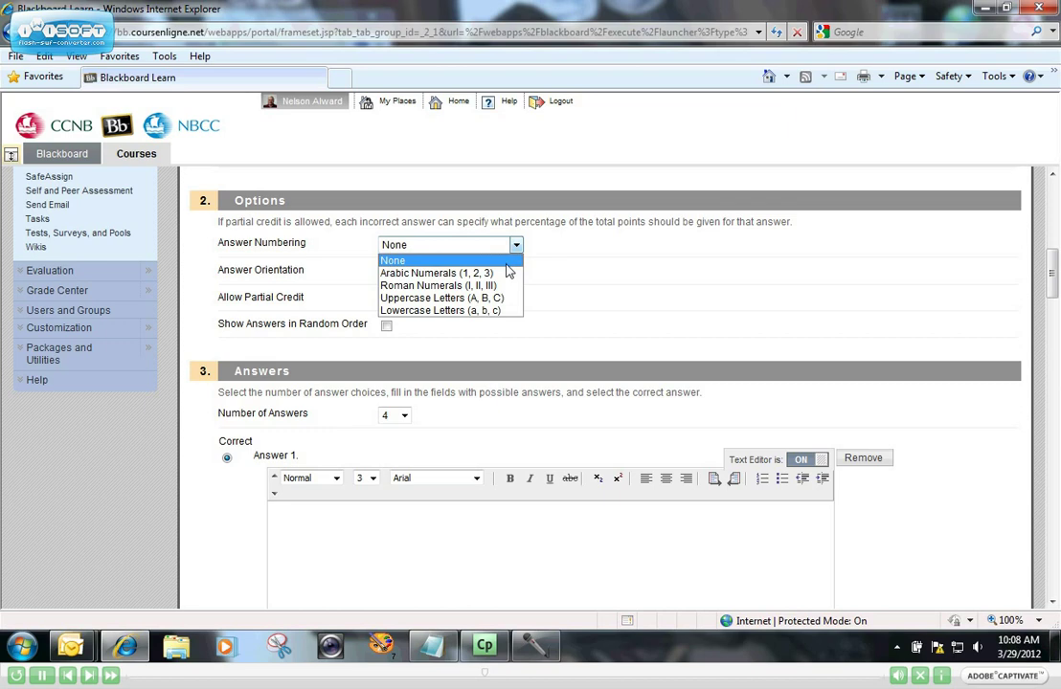
{"action": "left_click", "coordinate": [613, 247]}
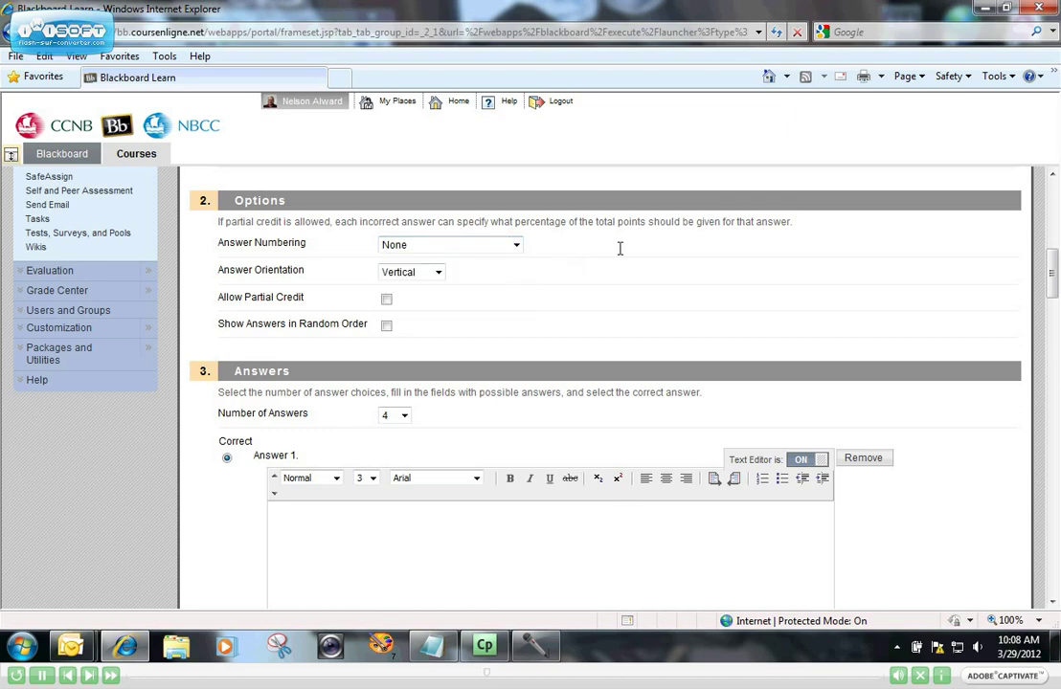
{"action": "left_click", "coordinate": [438, 272]}
{"action": "left_click", "coordinate": [674, 295]}
{"action": "left_click_drag", "start_coordinate": [1054, 276], "coordinate": [1054, 283]}
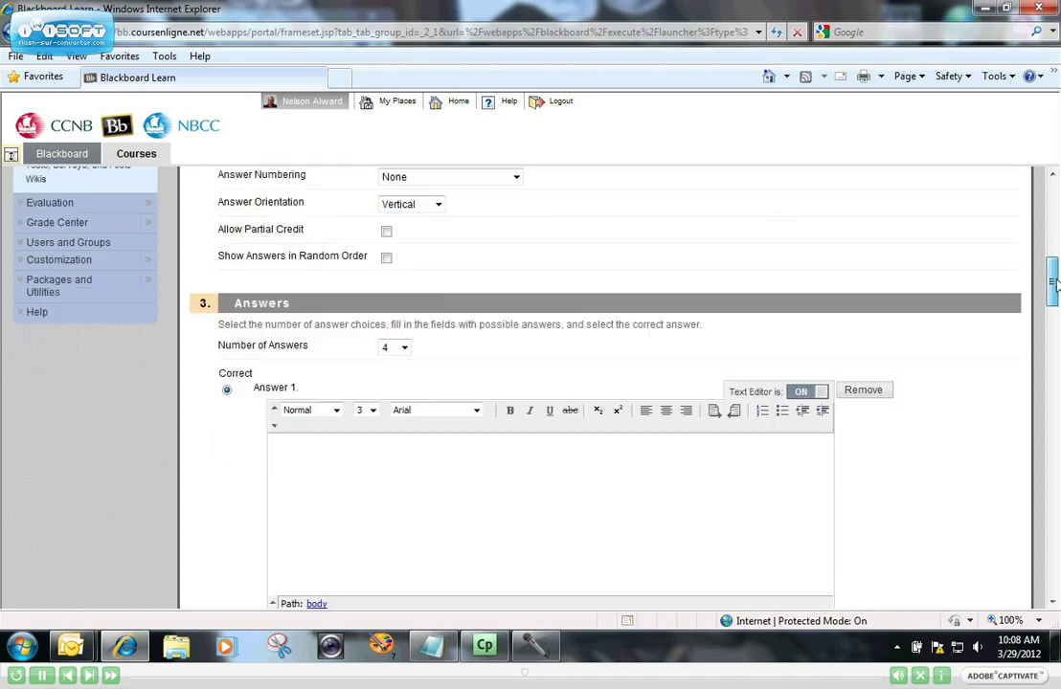
{"action": "left_click", "coordinate": [386, 257]}
{"action": "left_click_drag", "start_coordinate": [1053, 285], "coordinate": [1054, 285]}
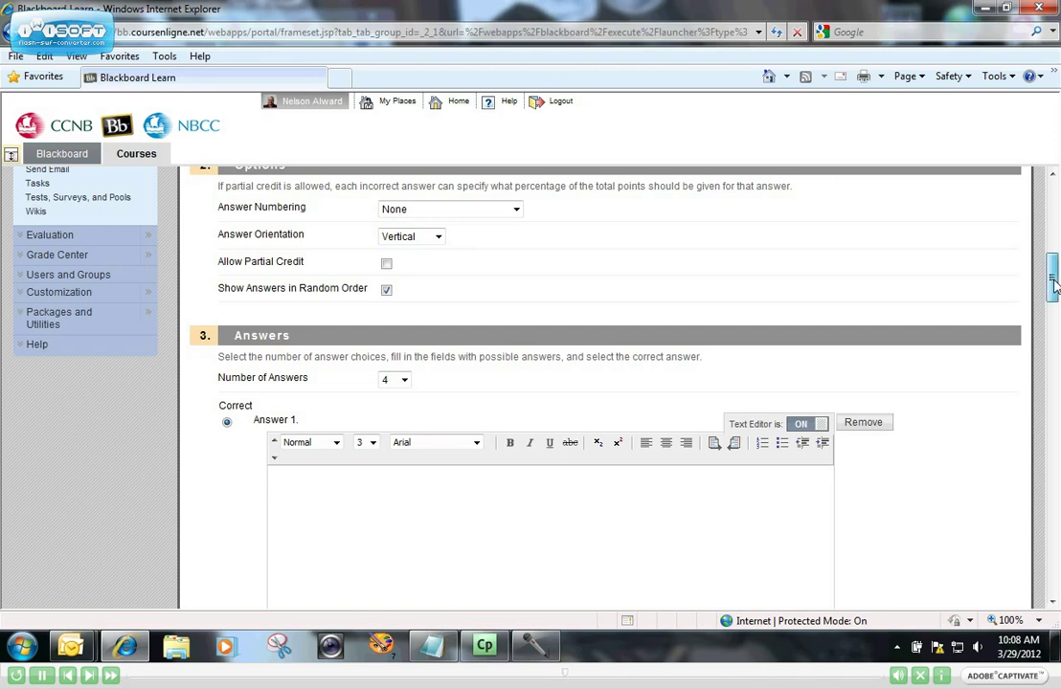
{"action": "left_click_drag", "start_coordinate": [1053, 285], "coordinate": [1054, 299]}
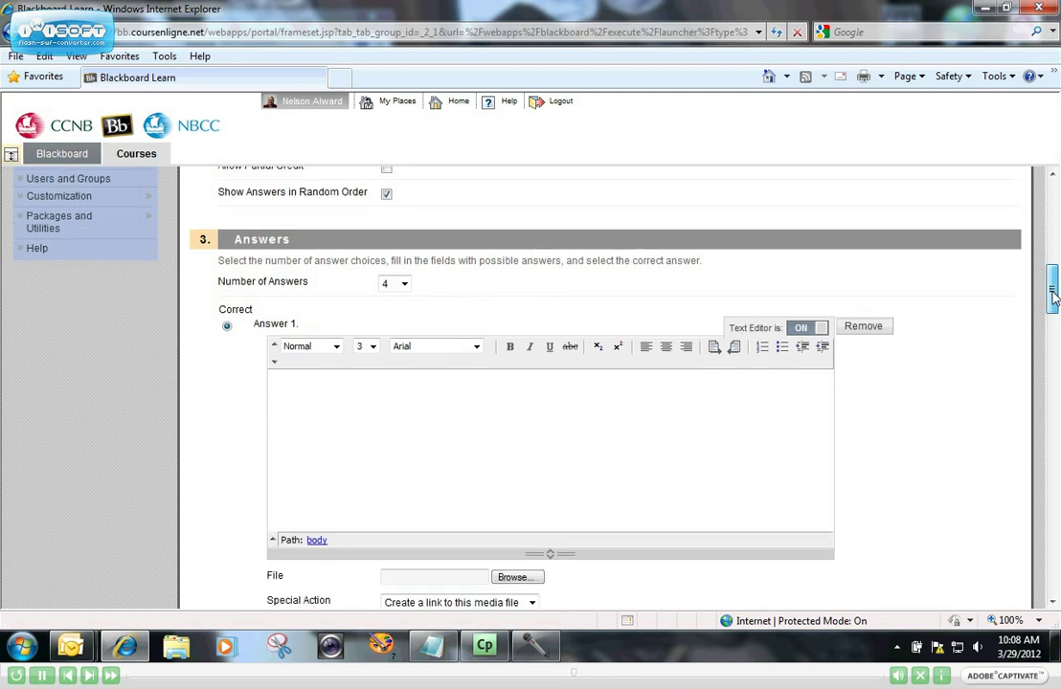
{"action": "left_click_drag", "start_coordinate": [1053, 298], "coordinate": [312, 194]}
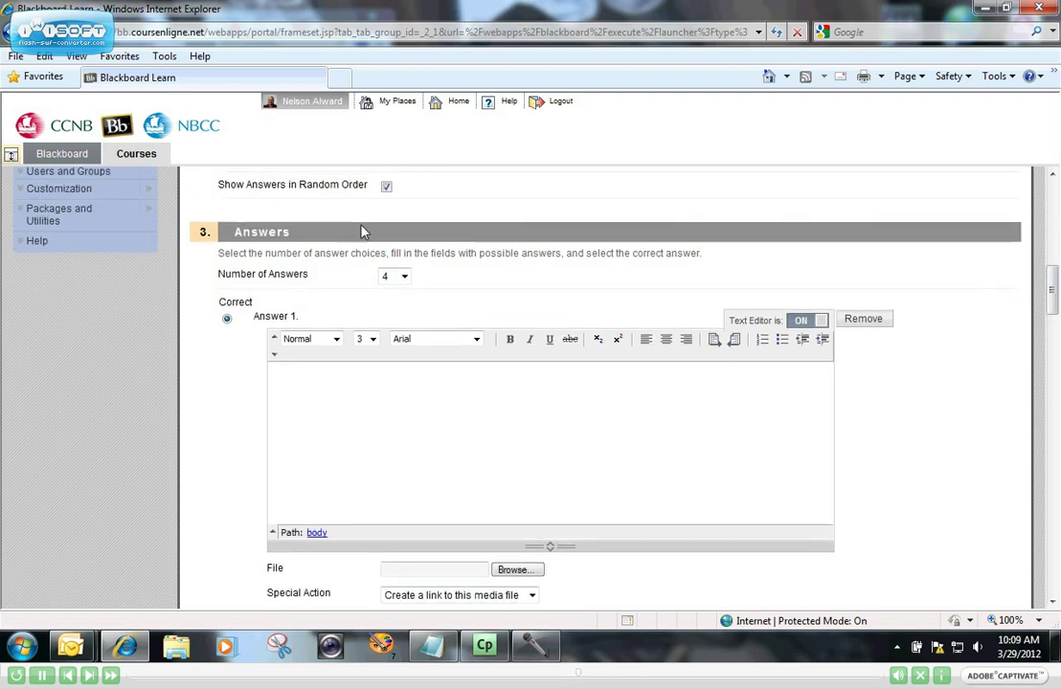
{"action": "left_click", "coordinate": [404, 278]}
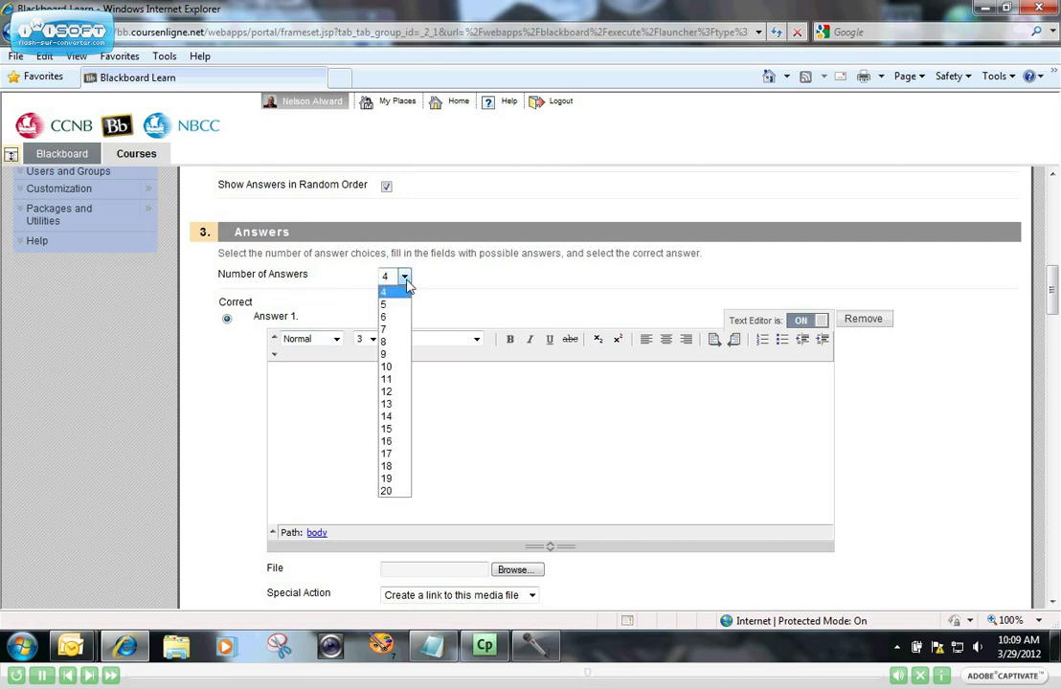
Step: Keep four answer choices and enter Dee Snider and Roger Water as the first two
{"action": "left_click", "coordinate": [470, 274]}
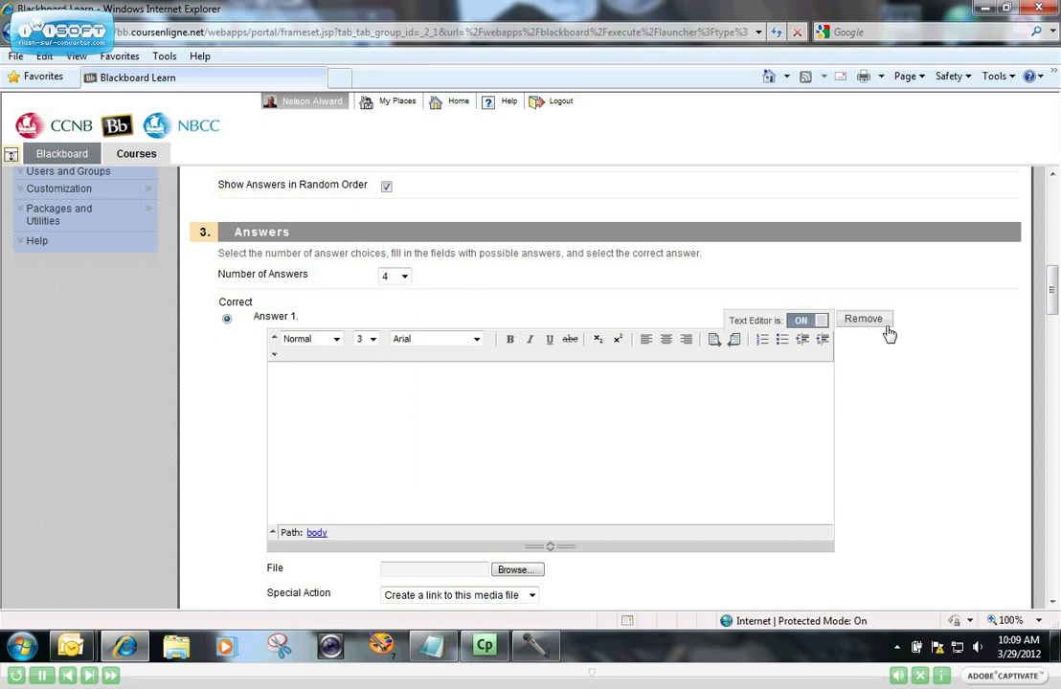
{"action": "left_click_drag", "start_coordinate": [1053, 297], "coordinate": [1053, 301]}
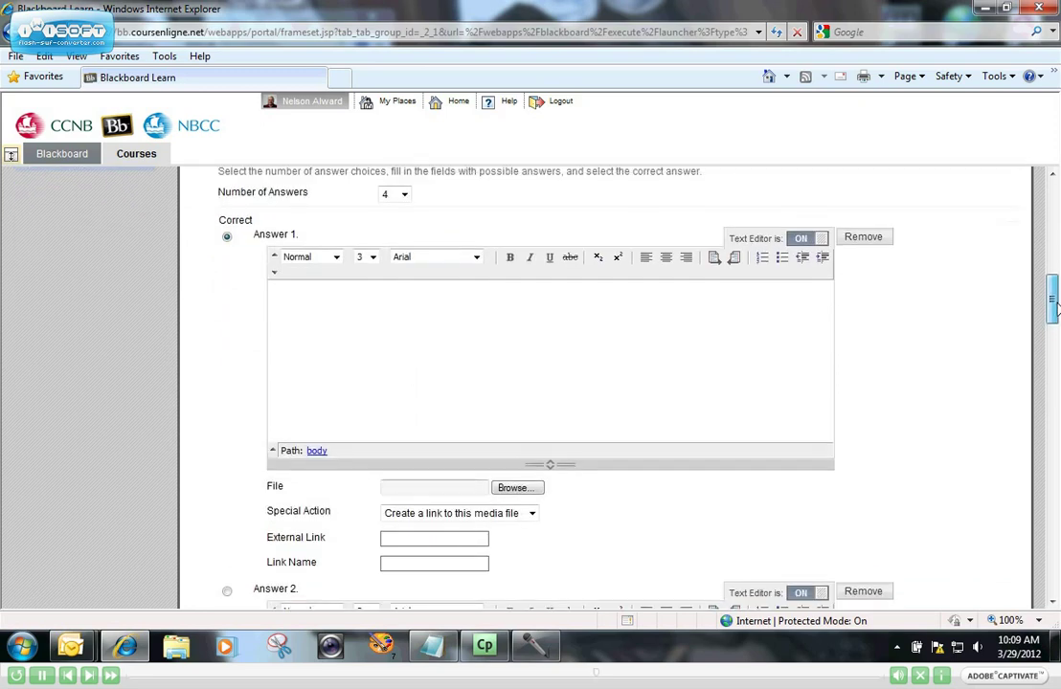
{"action": "left_click", "coordinate": [324, 310]}
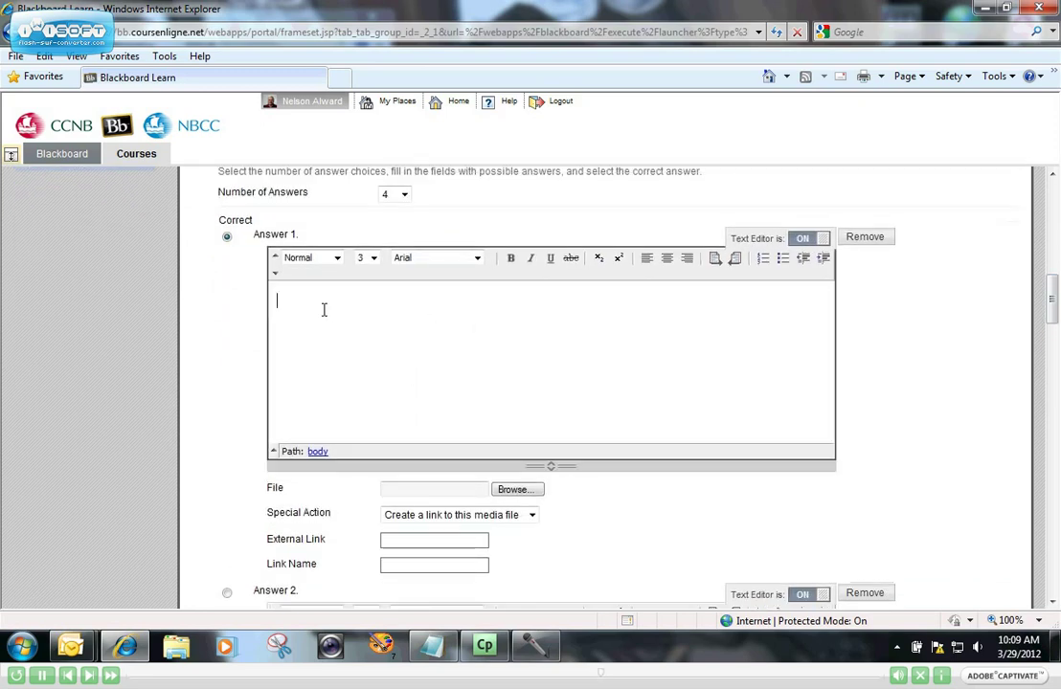
{"action": "type", "text": "Dee Snider"}
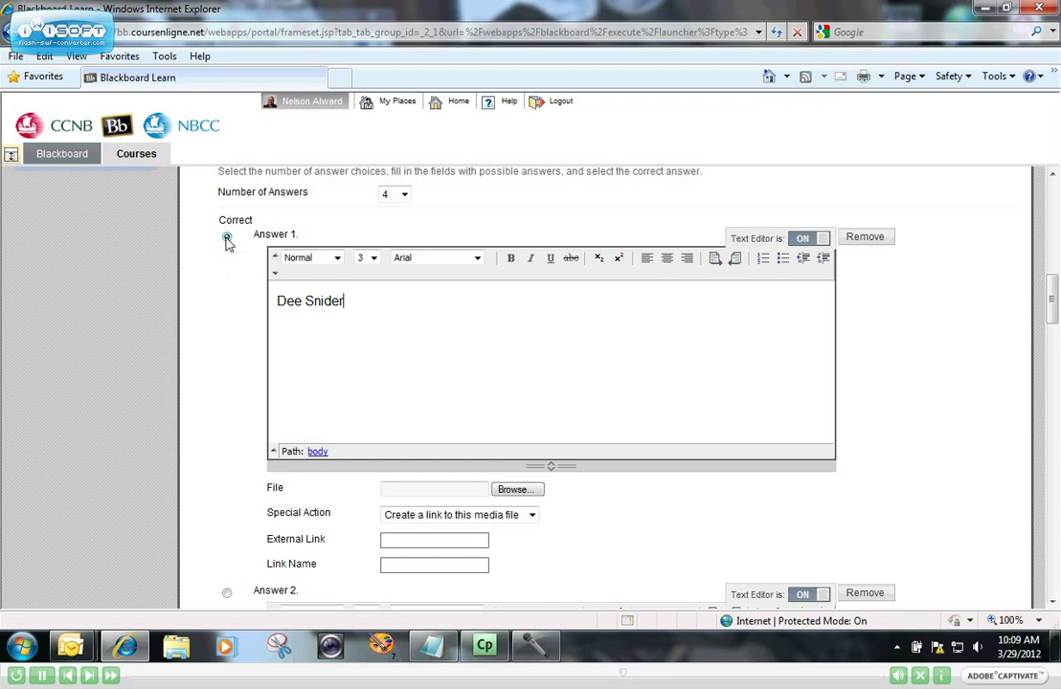
{"action": "left_click_drag", "start_coordinate": [1053, 295], "coordinate": [1054, 336]}
{"action": "left_click", "coordinate": [325, 326]}
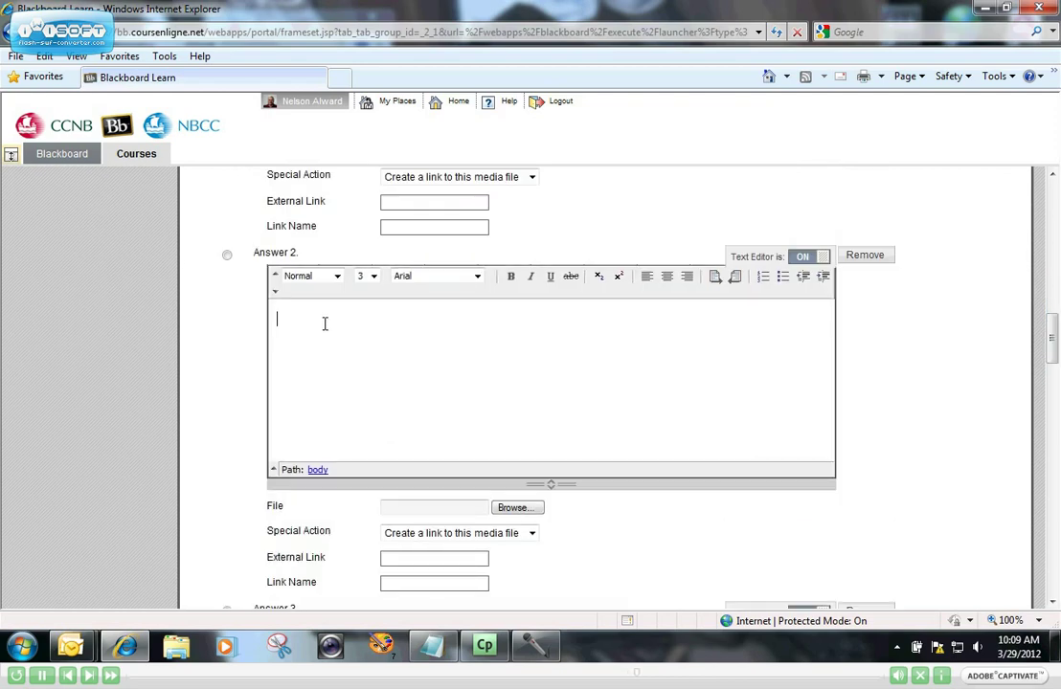
{"action": "type", "text": "Roger Water"}
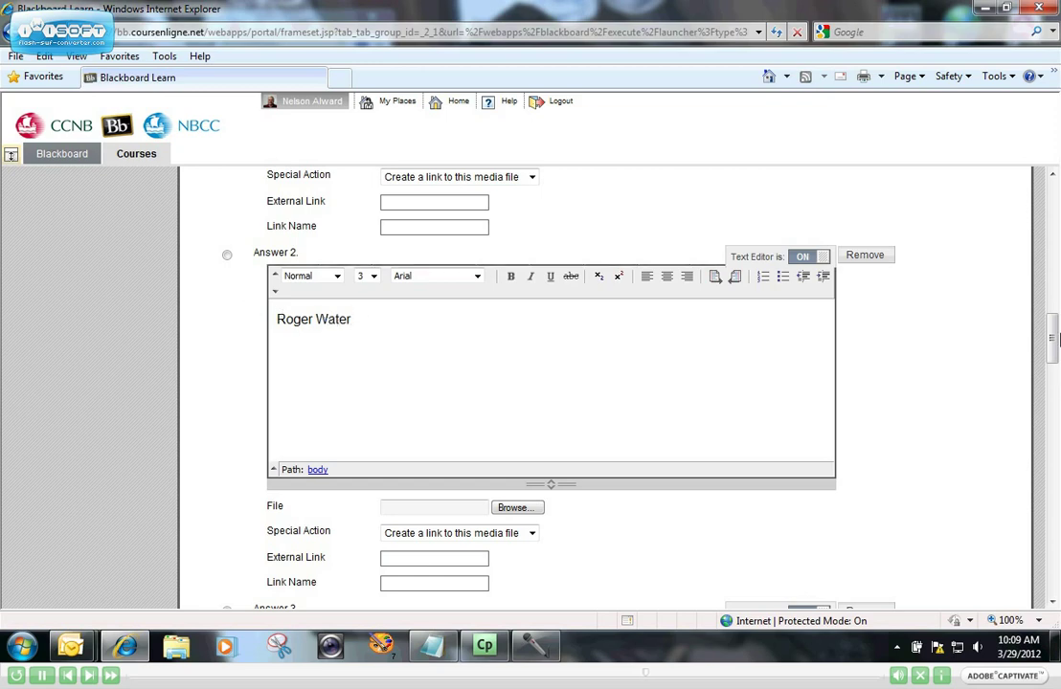
Step: Enter Phil Collins and Steve Tyler as the third and fourth answers
{"action": "left_click_drag", "start_coordinate": [1053, 340], "coordinate": [1053, 374]}
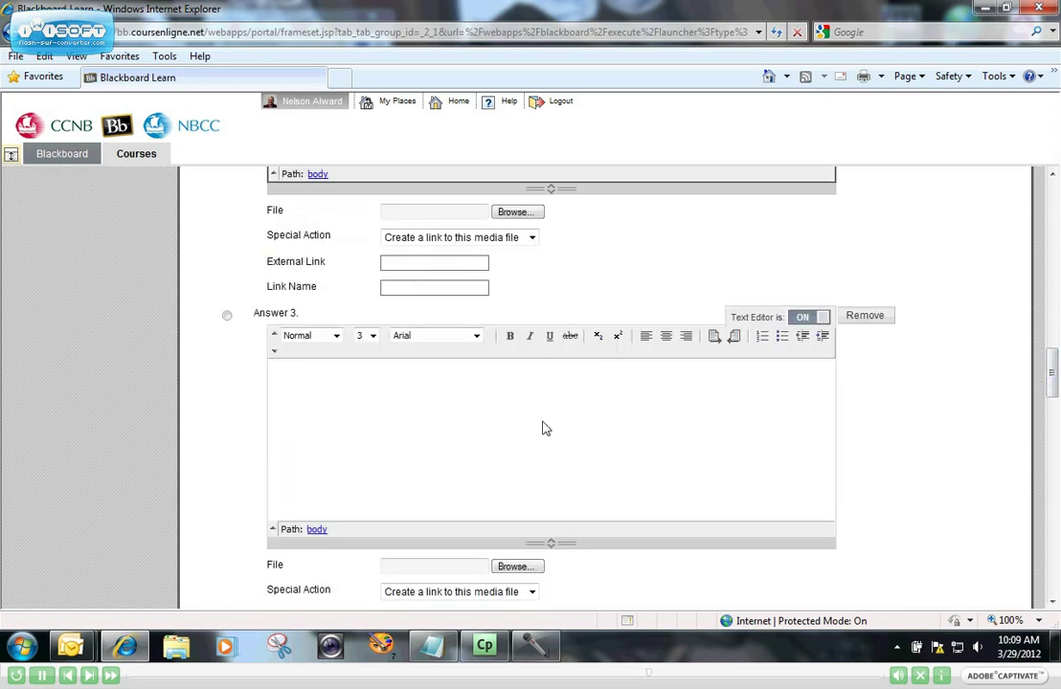
{"action": "left_click", "coordinate": [308, 380]}
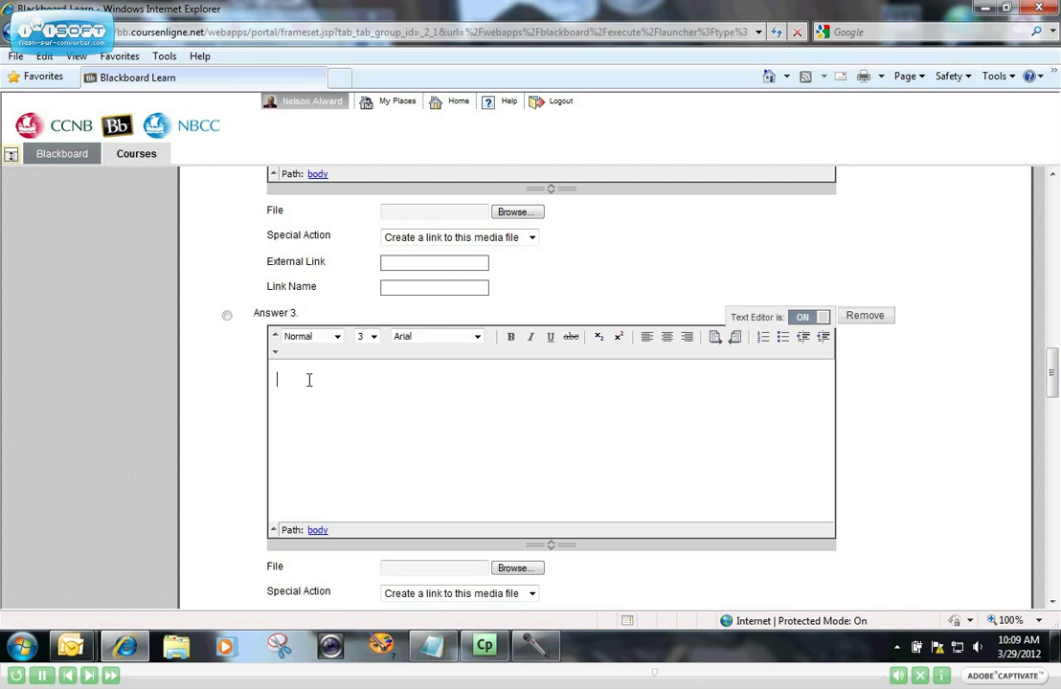
{"action": "type", "text": "Phil Collins"}
{"action": "scroll", "coordinate": [699, 474], "scroll_direction": "down", "scroll_amount": 3}
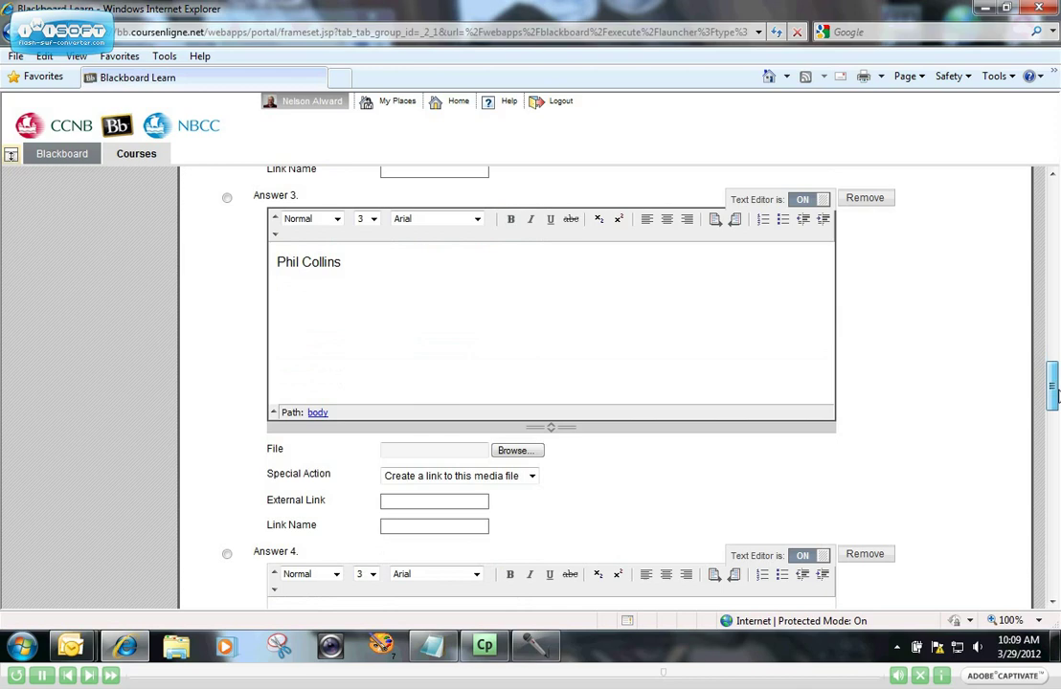
{"action": "left_click", "coordinate": [360, 461]}
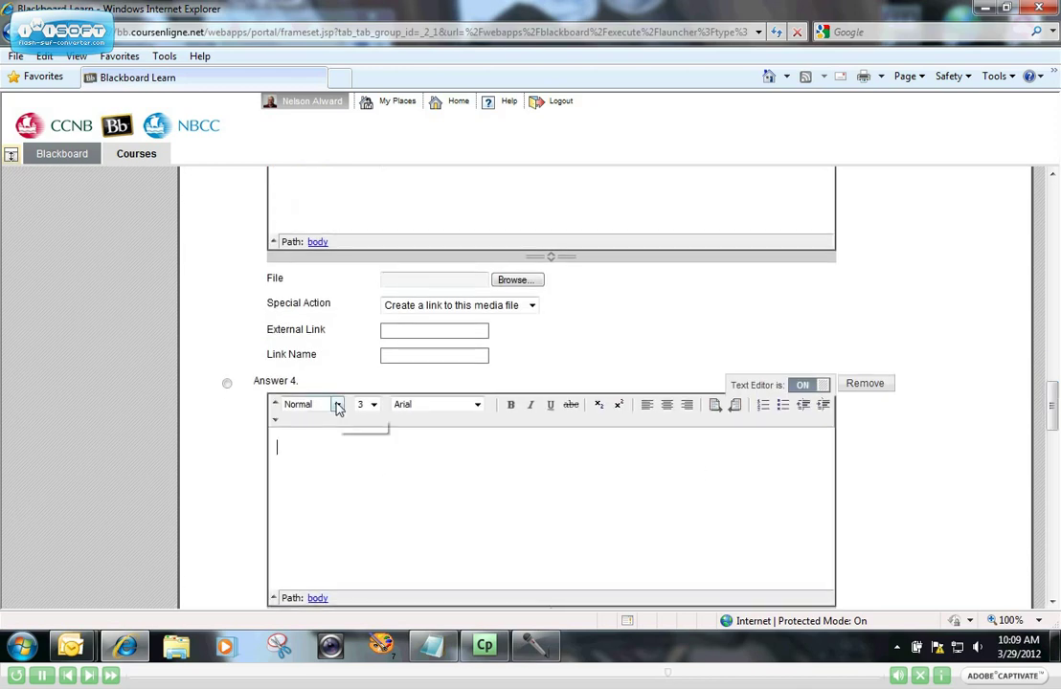
{"action": "type", "text": "Steve"}
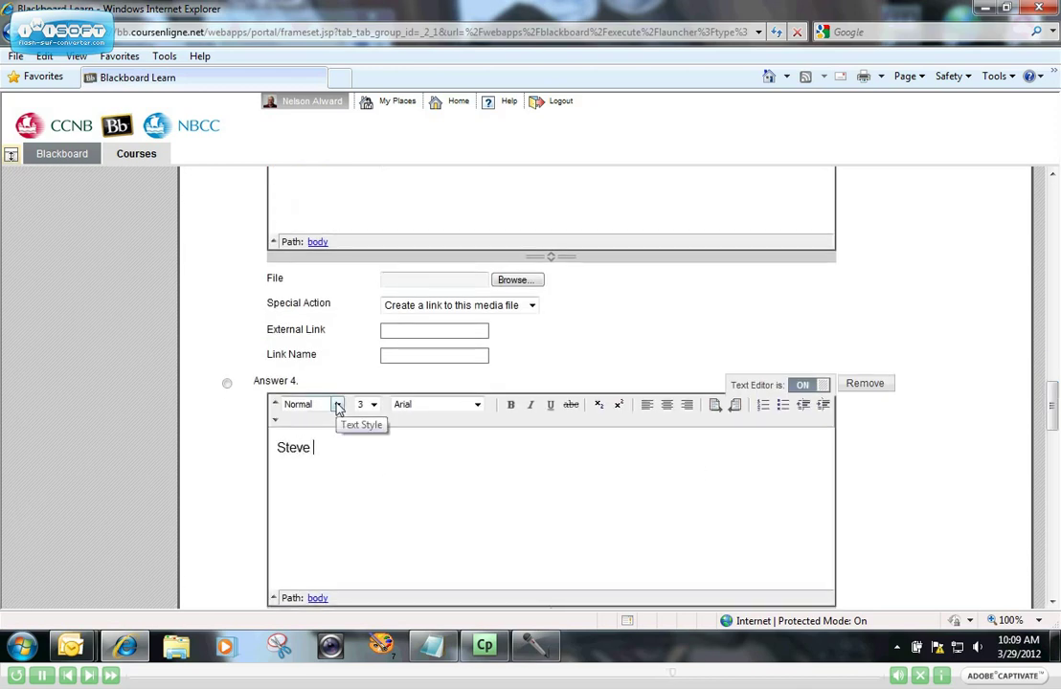
{"action": "type", "text": " Tyler"}
{"action": "left_click_drag", "start_coordinate": [1053, 407], "coordinate": [1054, 467]}
Step: Enter 'Correct.' and 'Sorry, Dee Snider was the lead singer.' as correct and incorrect feedback
{"action": "left_click", "coordinate": [388, 308]}
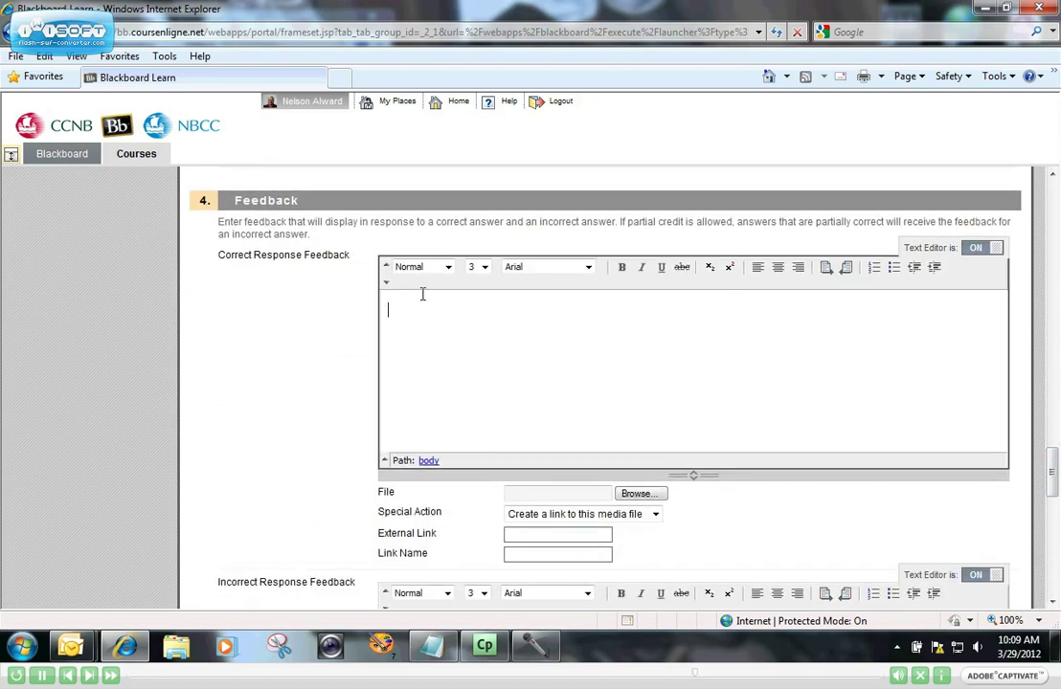
{"action": "type", "text": "Correct."}
{"action": "scroll", "coordinate": [616, 372], "scroll_direction": "down", "scroll_amount": 3}
{"action": "left_click", "coordinate": [383, 437]}
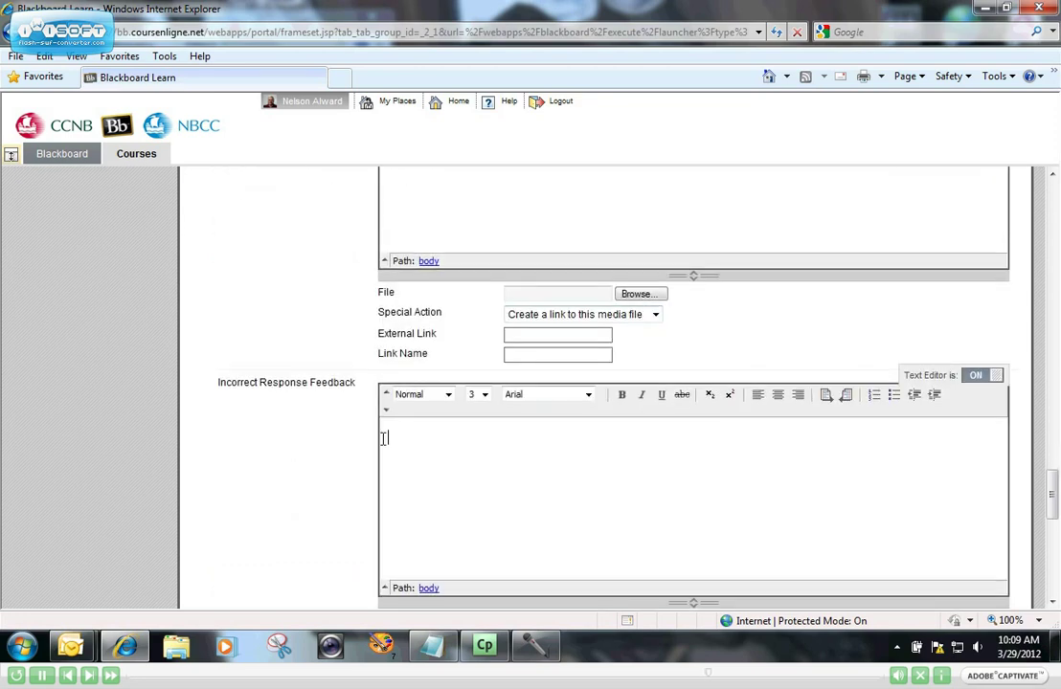
{"action": "type", "text": "Sorry, Dee Snider"}
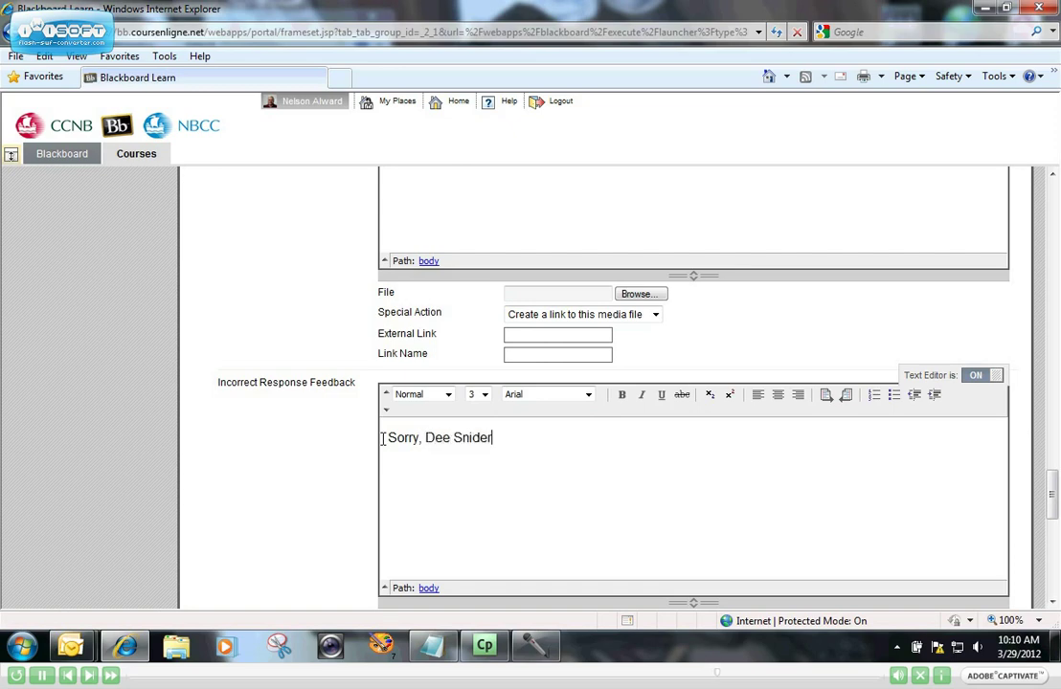
{"action": "type", "text": " was the lead singer"}
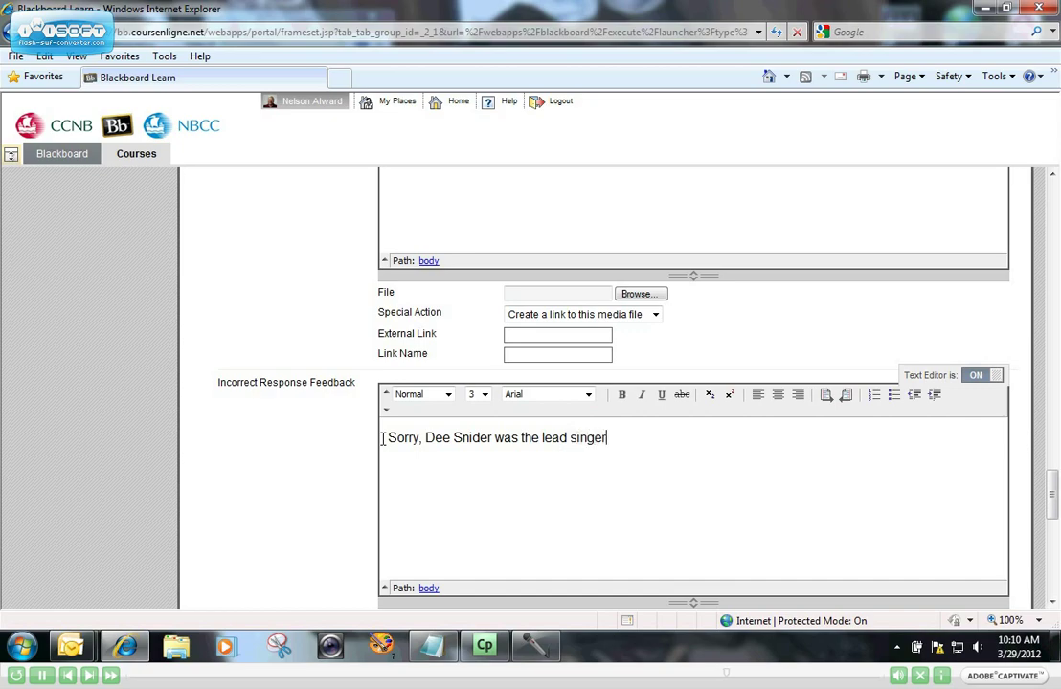
{"action": "type", "text": "."}
{"action": "left_click_drag", "start_coordinate": [1053, 498], "coordinate": [1053, 542]}
{"action": "scroll", "coordinate": [275, 289], "scroll_direction": "down", "scroll_amount": 3}
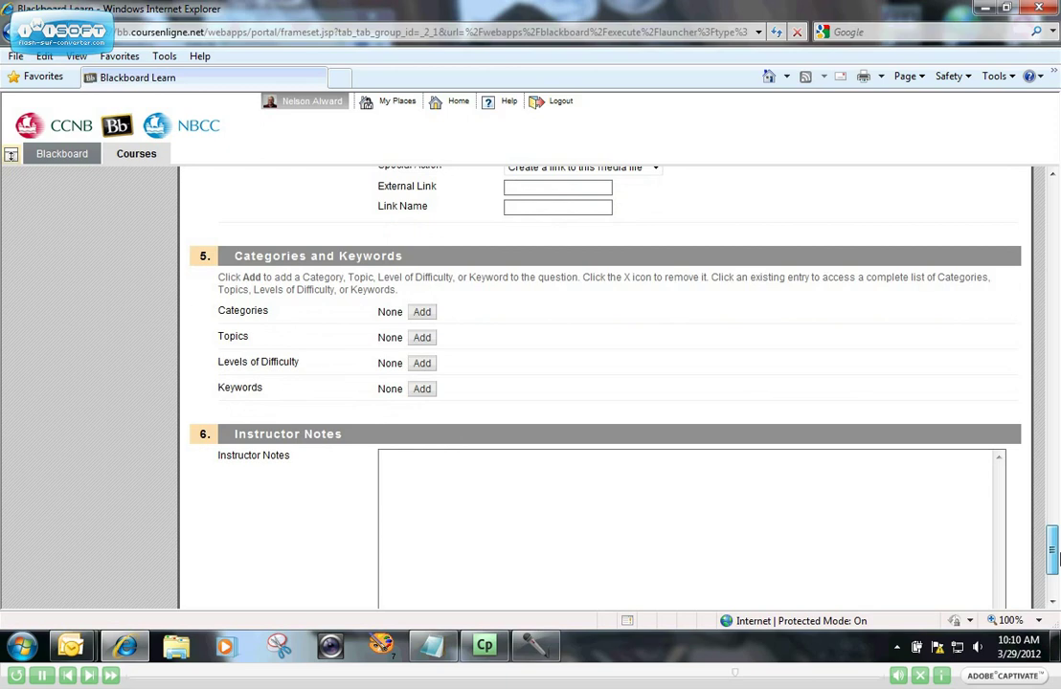
Step: Tag the question with category 'music' and topic 'Rock and Roll'
{"action": "left_click", "coordinate": [422, 313]}
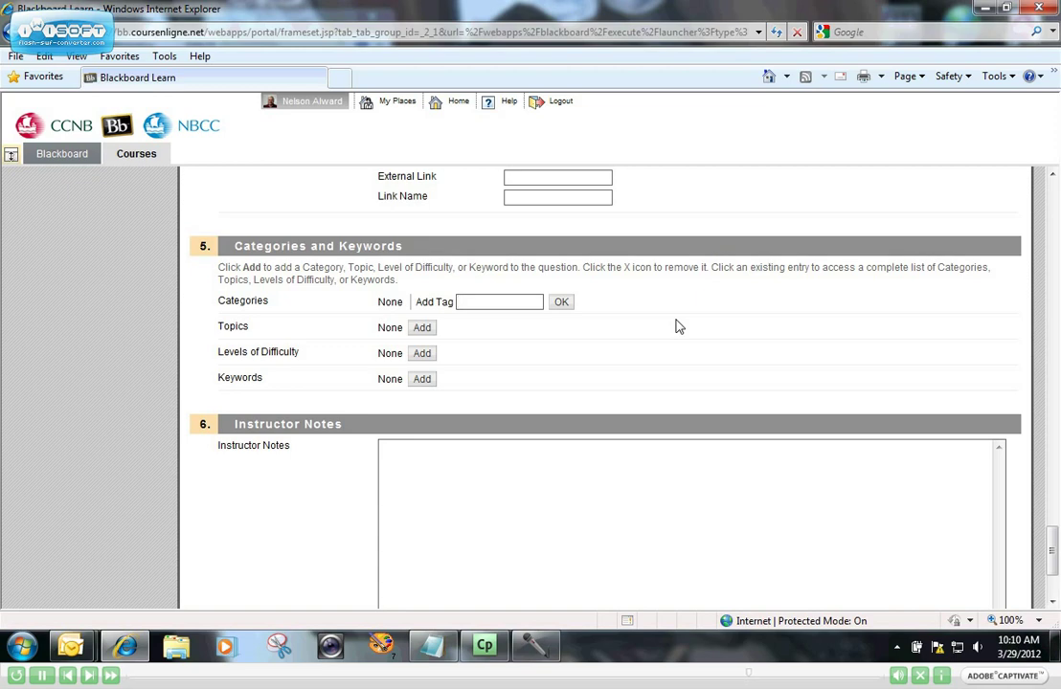
{"action": "type", "text": "music"}
{"action": "left_click", "coordinate": [562, 303]}
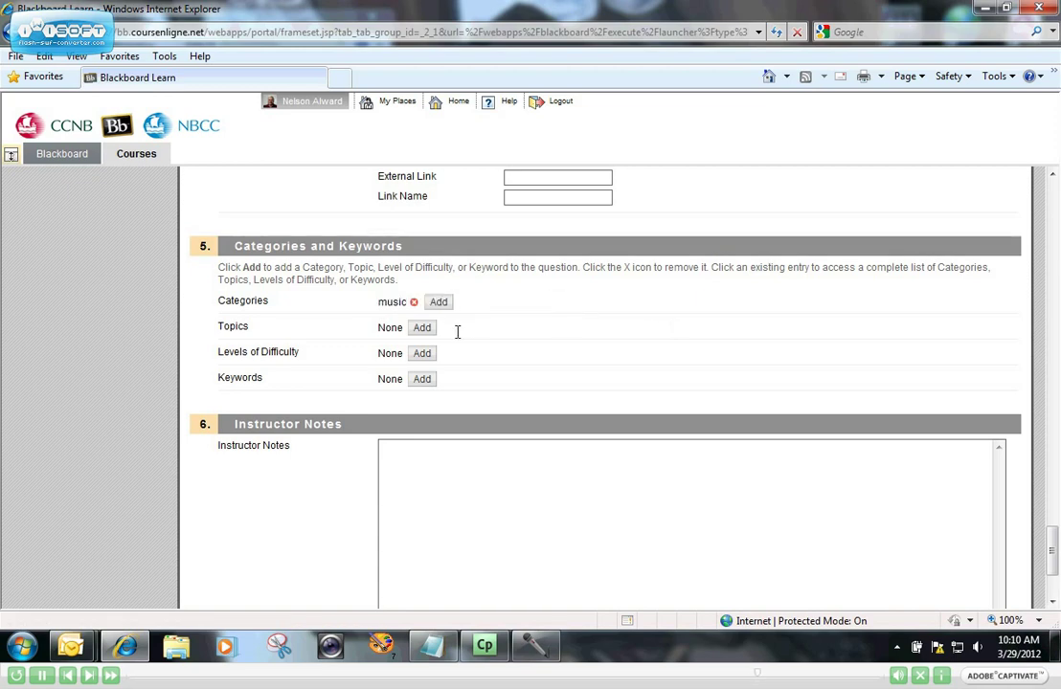
{"action": "left_click", "coordinate": [421, 329]}
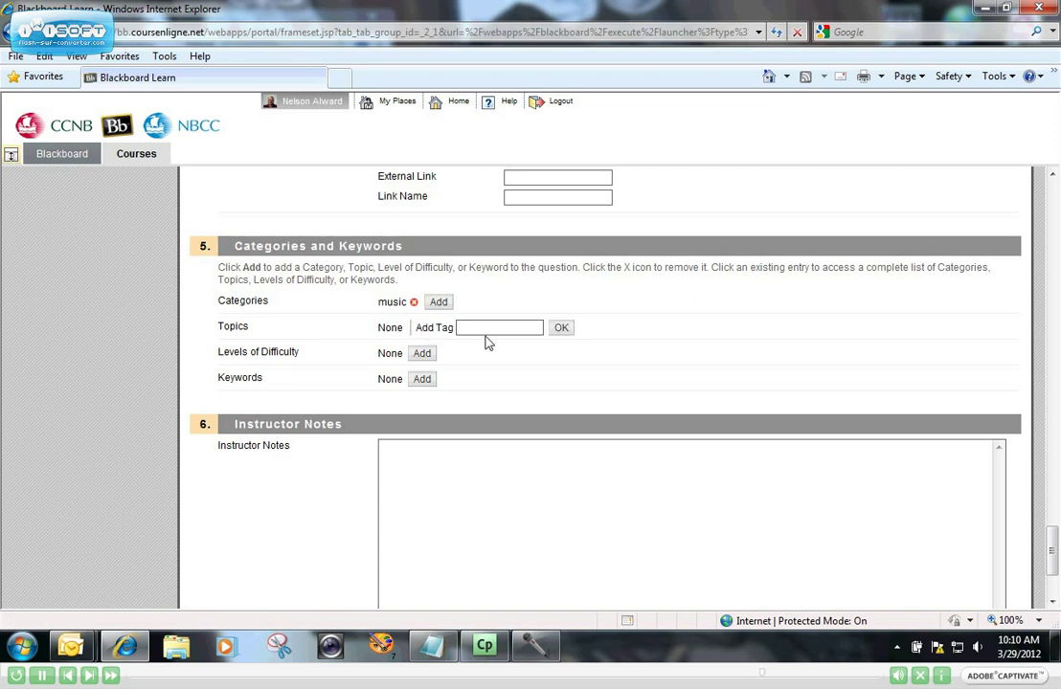
{"action": "type", "text": "Rock and Roll"}
{"action": "left_click", "coordinate": [561, 328]}
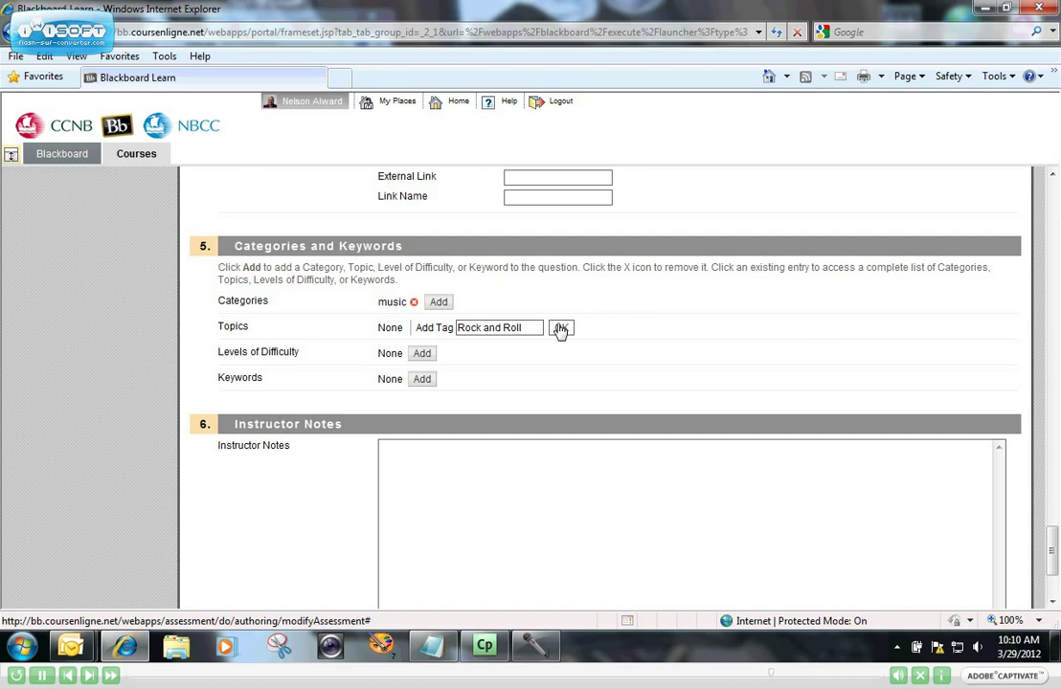
Step: Add difficulty level 'easy' and keywords 'Twisted Sister' and 'lead singer'
{"action": "left_click", "coordinate": [423, 353]}
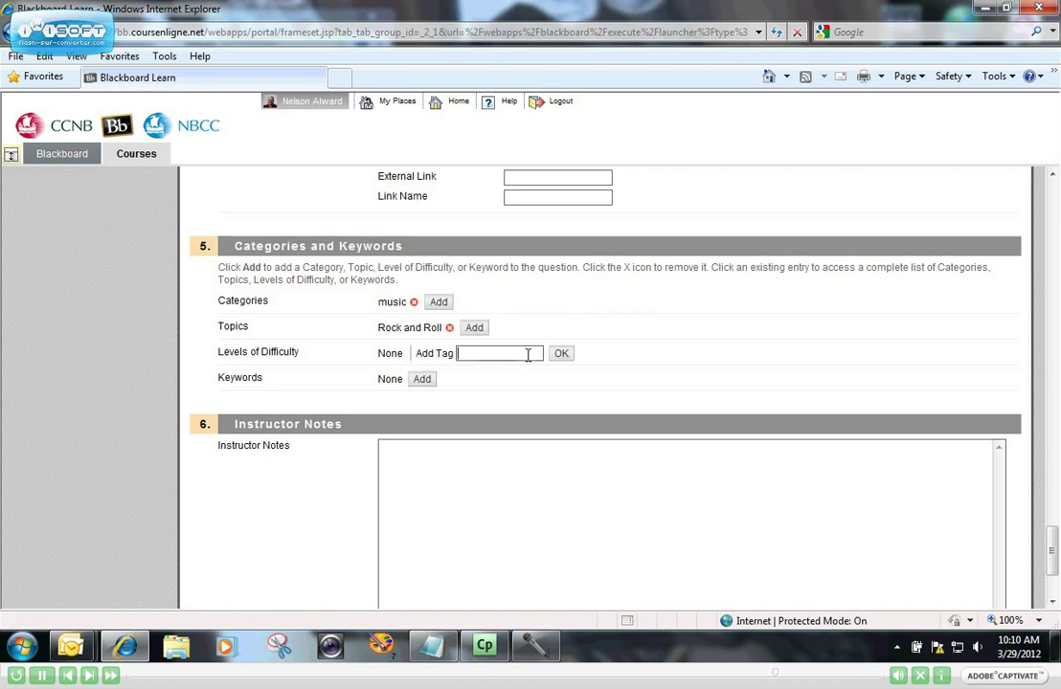
{"action": "type", "text": "easy"}
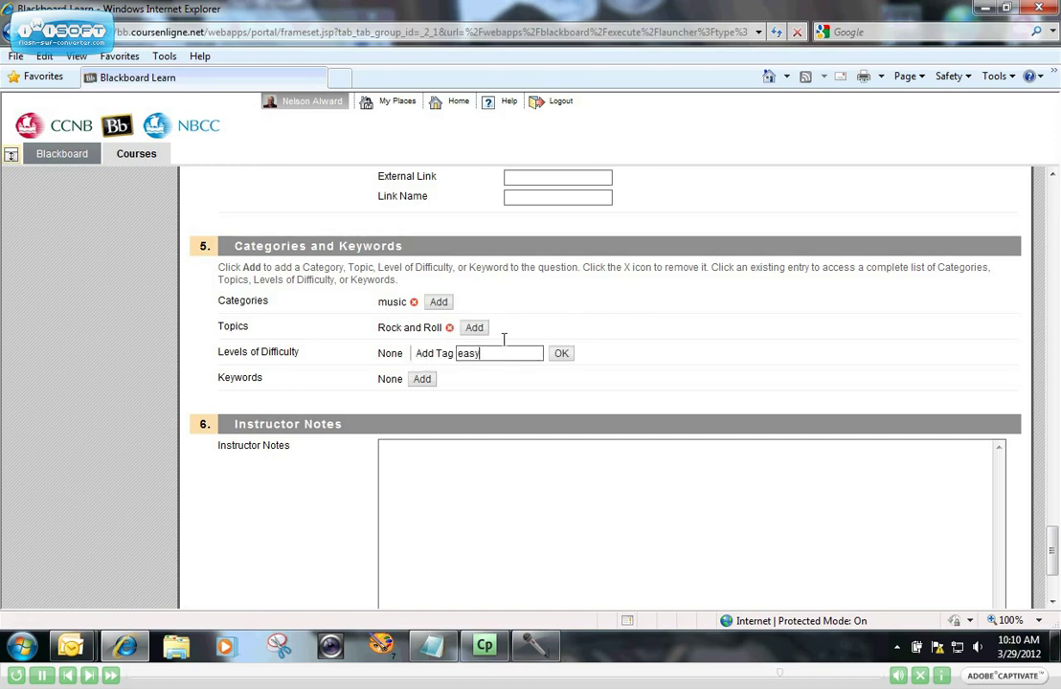
{"action": "left_click", "coordinate": [563, 354]}
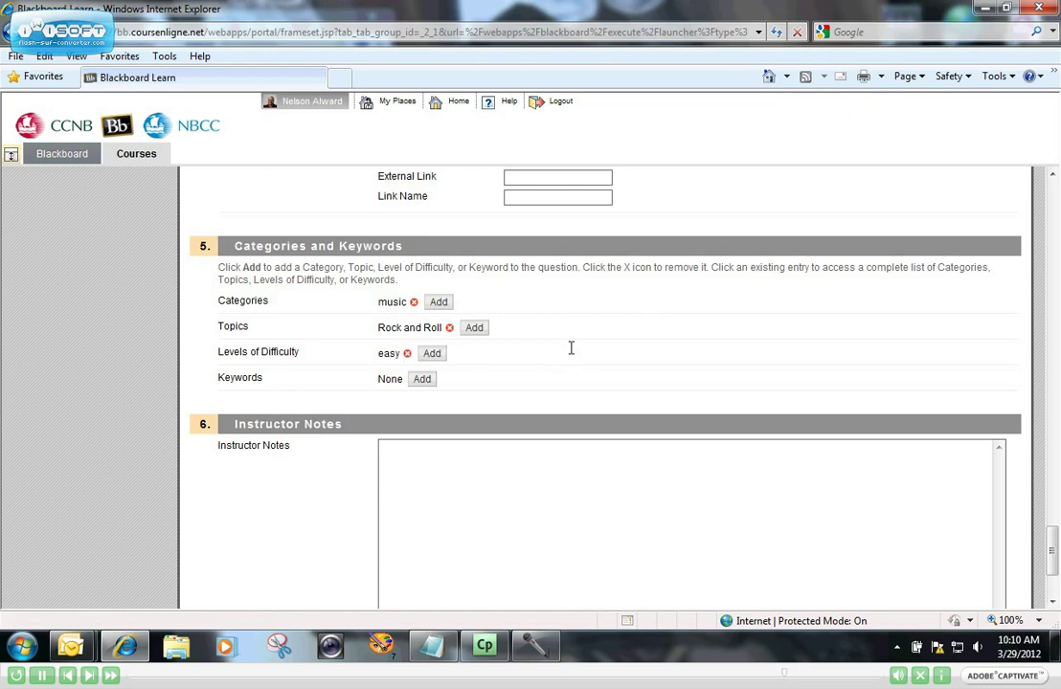
{"action": "left_click", "coordinate": [423, 380]}
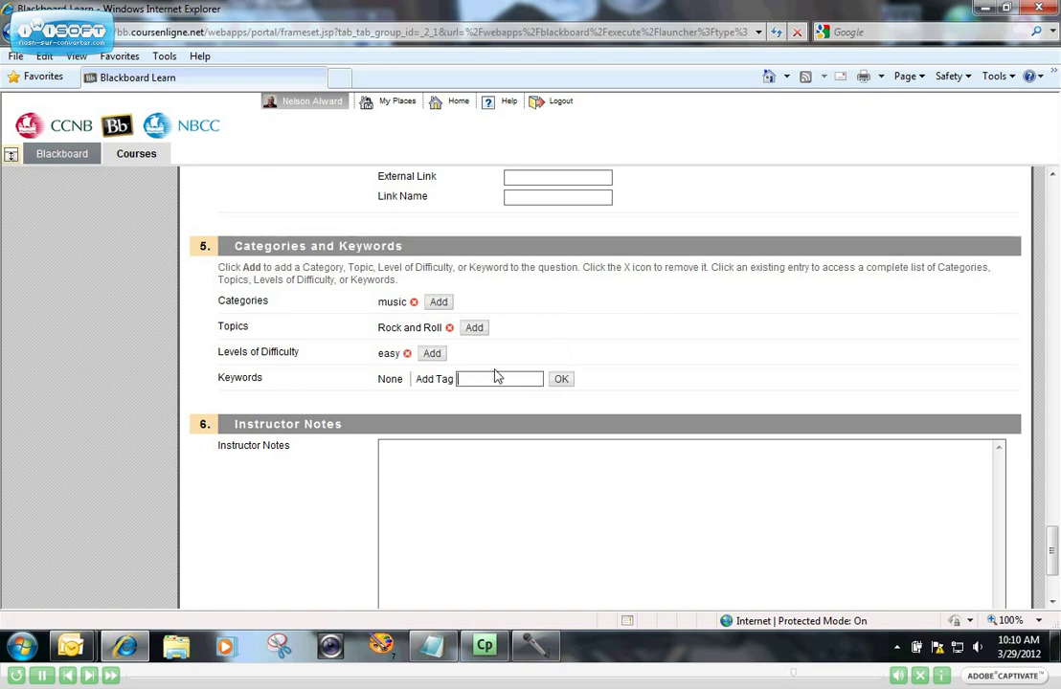
{"action": "type", "text": "Twist"}
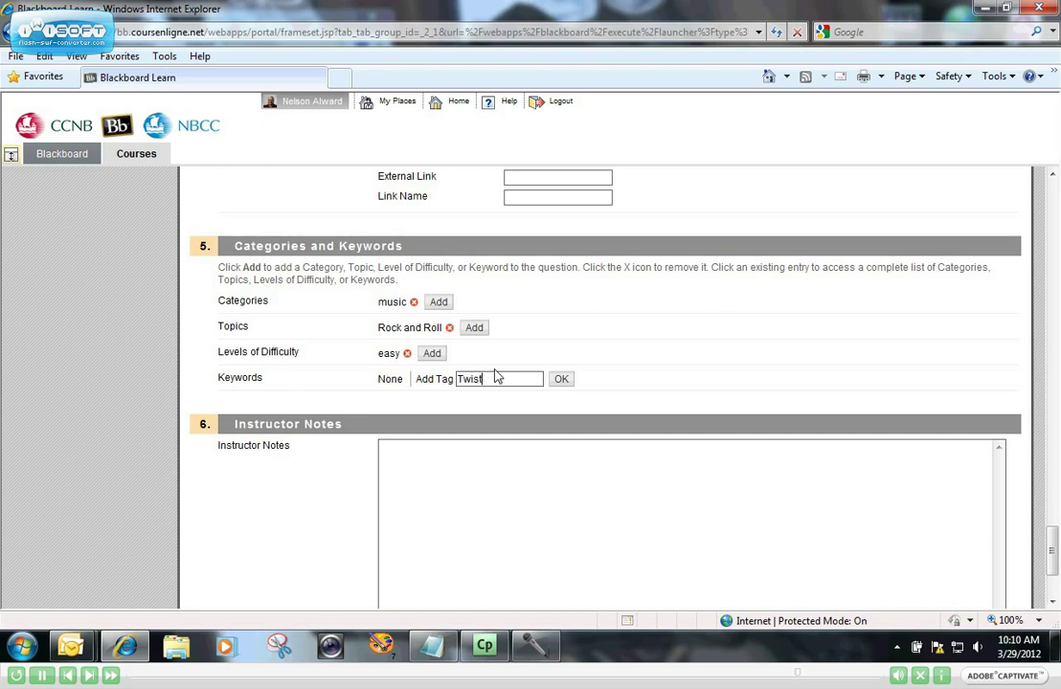
{"action": "type", "text": "edSister"}
{"action": "type", "text": ", lead singer"}
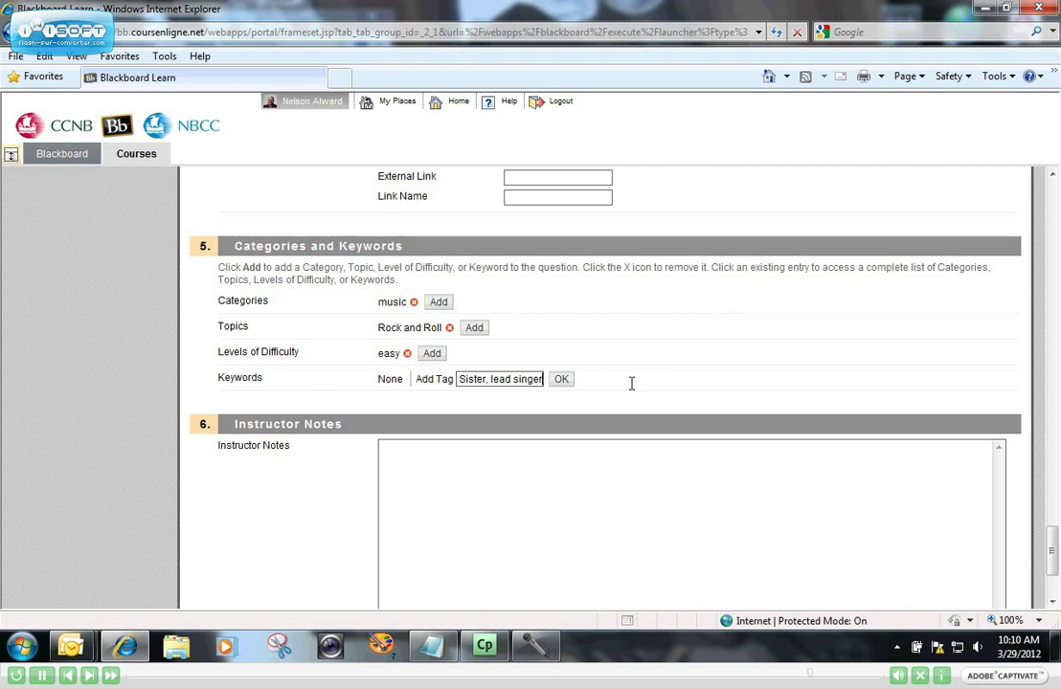
{"action": "left_click", "coordinate": [562, 380]}
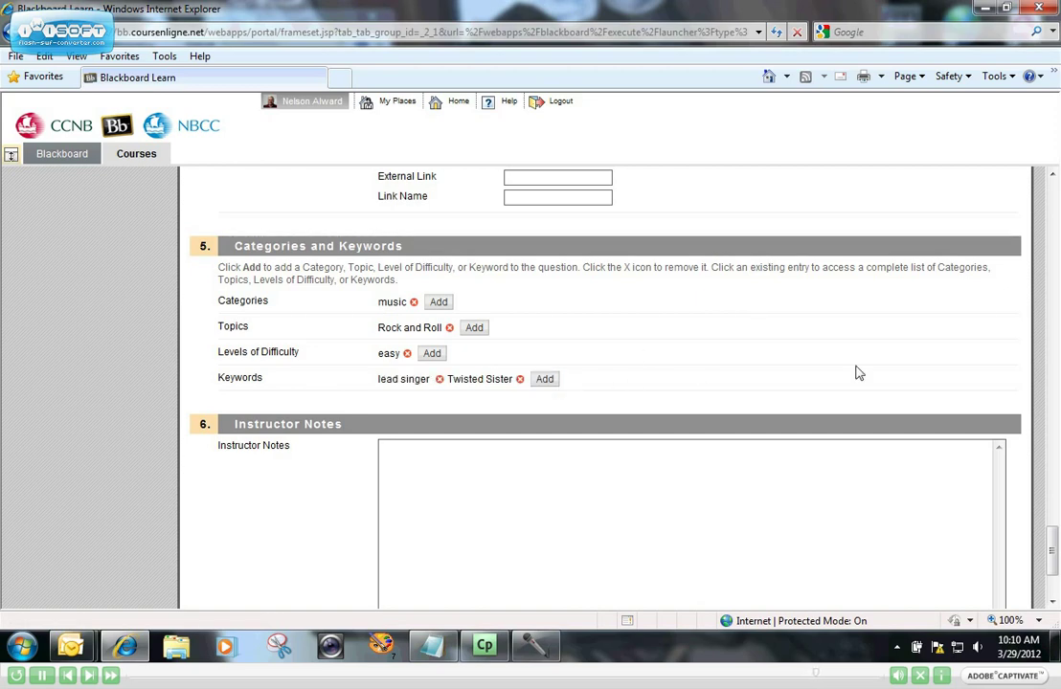
Step: Submit the Twisted Sister question and review it on the Test Canvas showing 1 question, 1 point
{"action": "left_click_drag", "start_coordinate": [1051, 548], "coordinate": [1053, 567]}
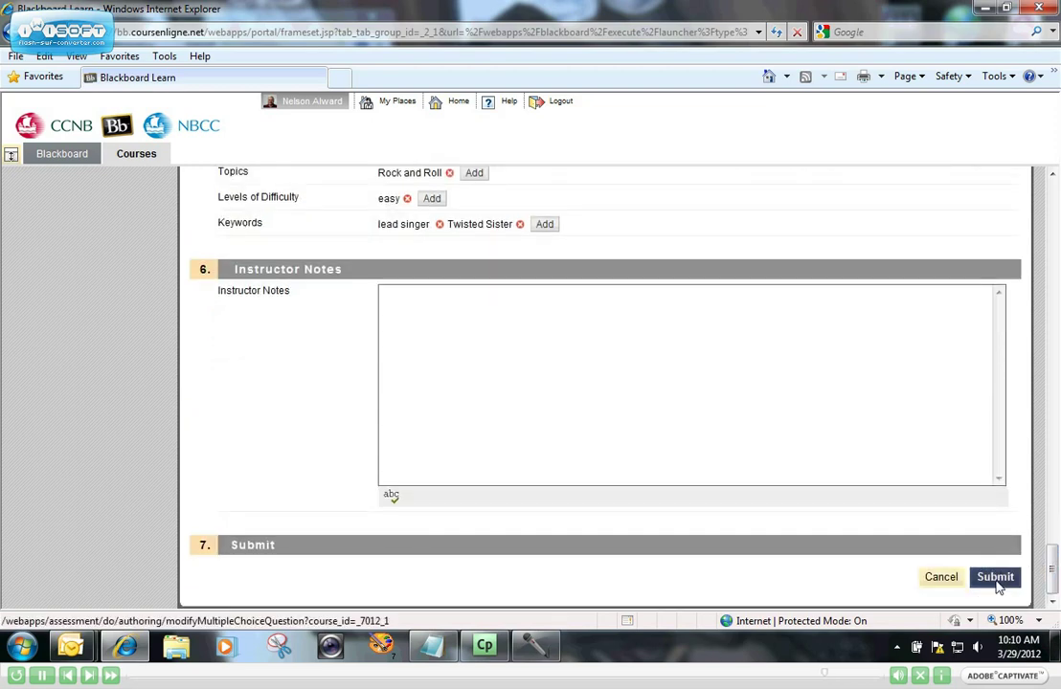
{"action": "left_click", "coordinate": [402, 315]}
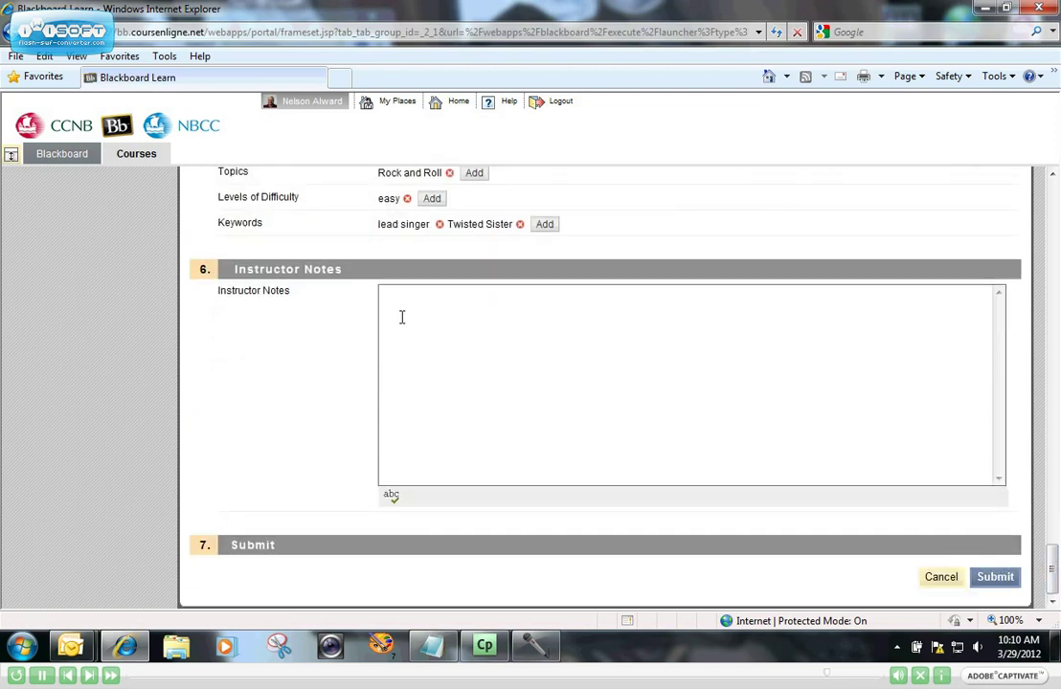
{"action": "left_click", "coordinate": [995, 579]}
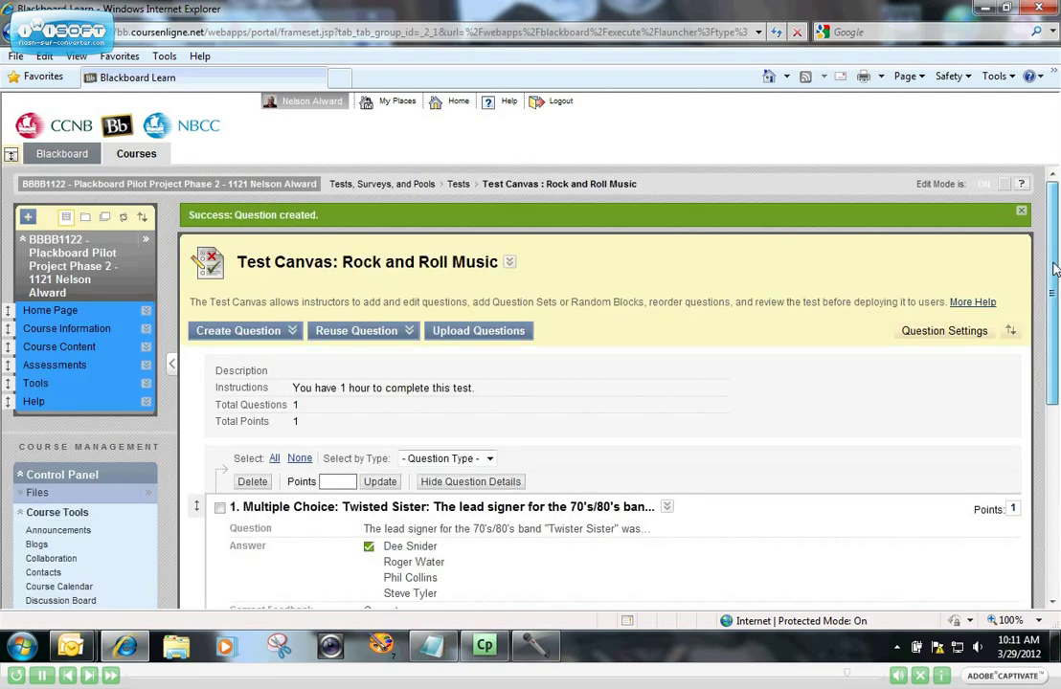
{"action": "scroll", "coordinate": [1054, 295], "scroll_direction": "down", "scroll_amount": 1}
{"action": "scroll", "coordinate": [1053, 295], "scroll_direction": "down", "scroll_amount": 3}
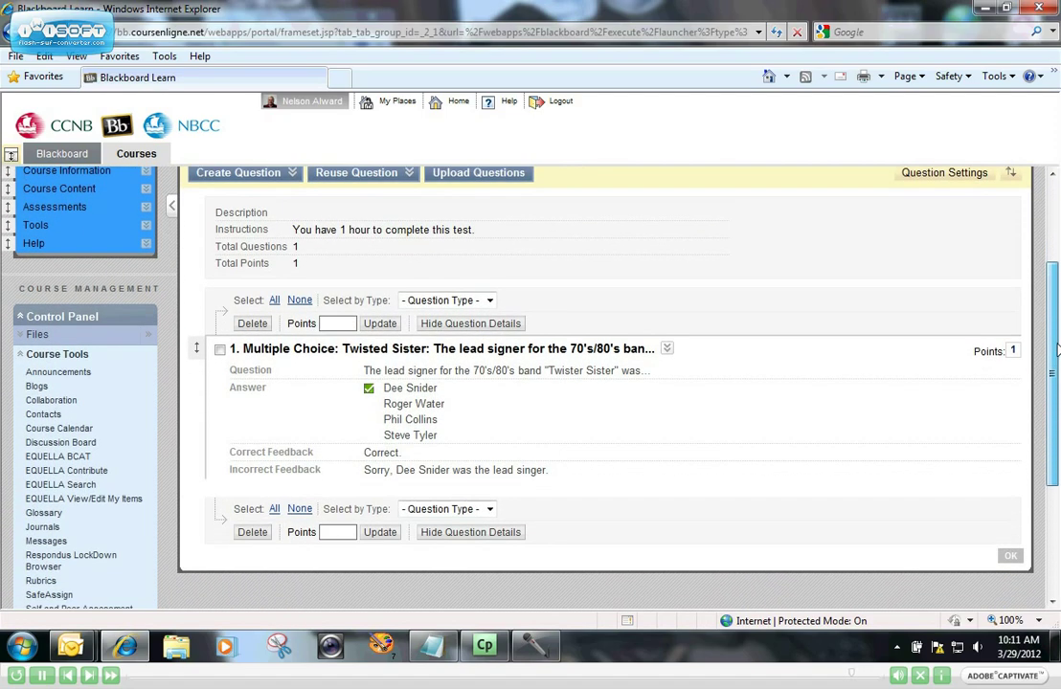